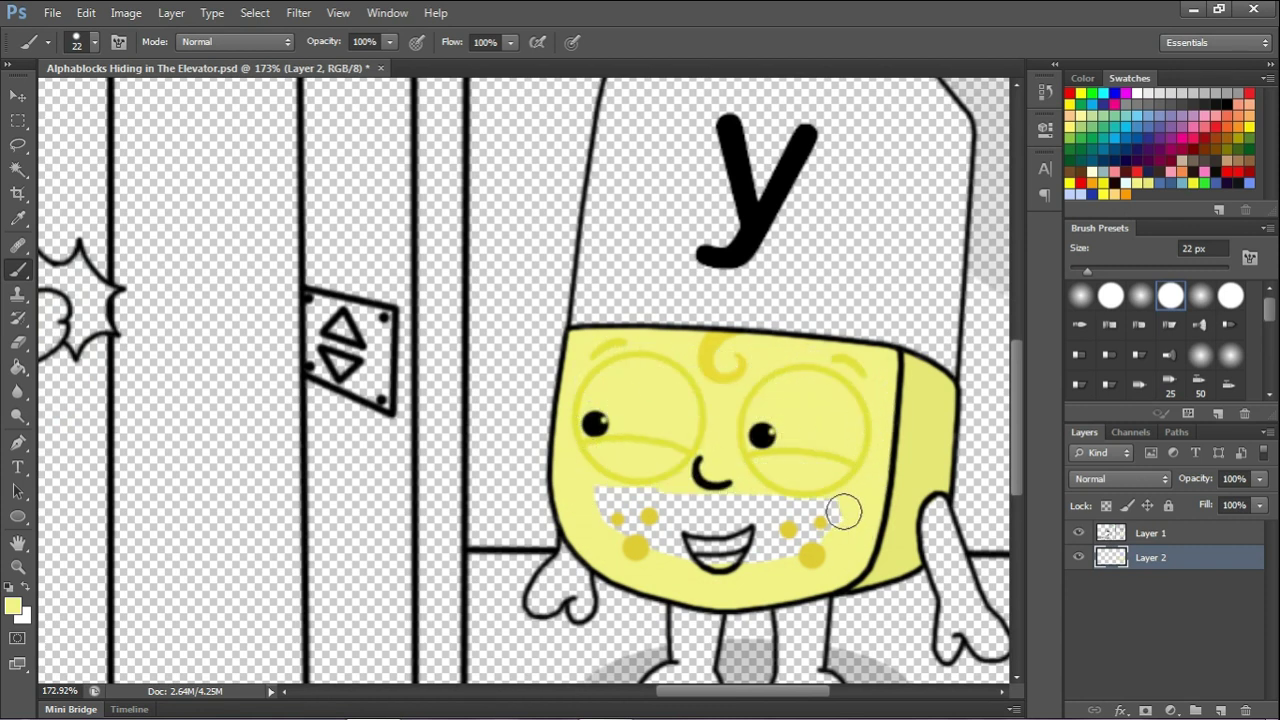
Paint the Y character's eyes and teeth white, and fill the rest of its open mouth with dark maroon.
{"action": "mouse_move", "coordinate": [590, 428]}
{"action": "left_mouse_down"}
{"action": "mouse_move", "coordinate": [611, 371]}
{"action": "mouse_move", "coordinate": [686, 437]}
{"action": "mouse_move", "coordinate": [669, 423]}
{"action": "mouse_move", "coordinate": [692, 404]}
{"action": "left_mouse_up"}
{"action": "mouse_move", "coordinate": [755, 435]}
{"action": "left_mouse_down"}
{"action": "mouse_move", "coordinate": [773, 391]}
{"action": "mouse_move", "coordinate": [848, 409]}
{"action": "mouse_move", "coordinate": [852, 454]}
{"action": "mouse_move", "coordinate": [771, 434]}
{"action": "mouse_move", "coordinate": [783, 437]}
{"action": "mouse_move", "coordinate": [783, 399]}
{"action": "left_mouse_up"}
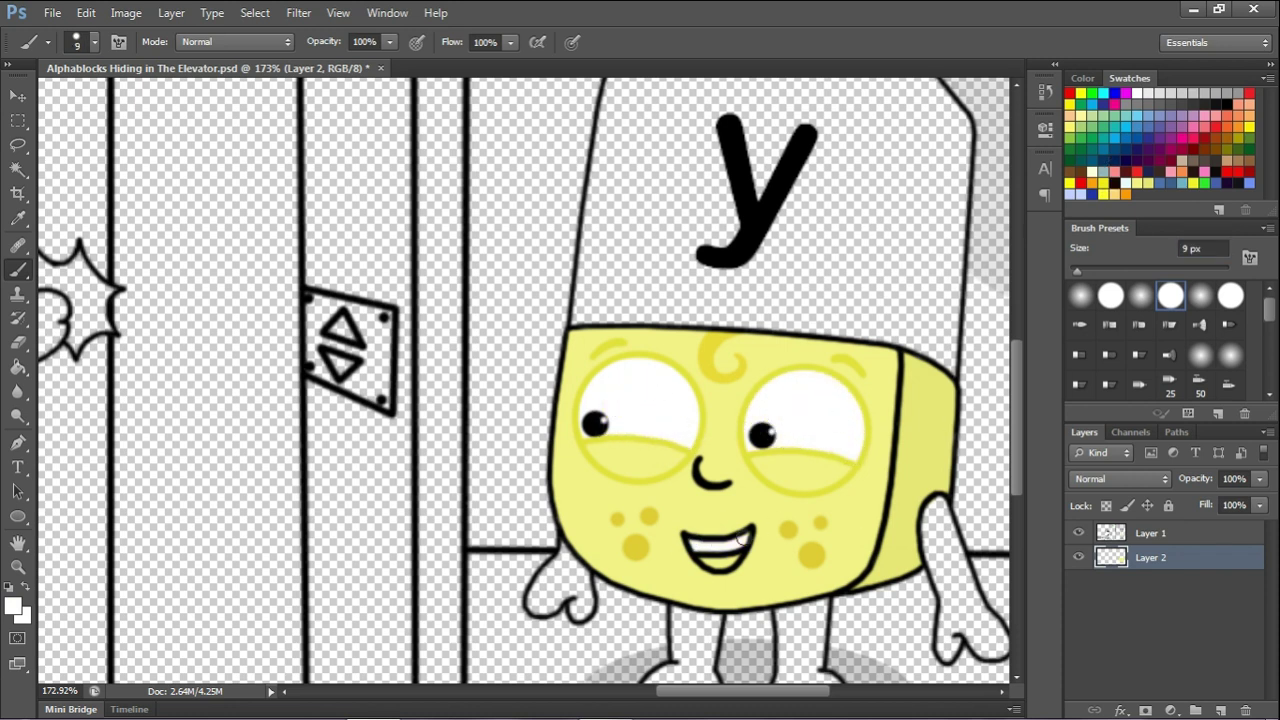
{"action": "key", "text": "bracketleft"}
{"action": "key", "text": "bracketleft"}
{"action": "key", "text": "bracketleft"}
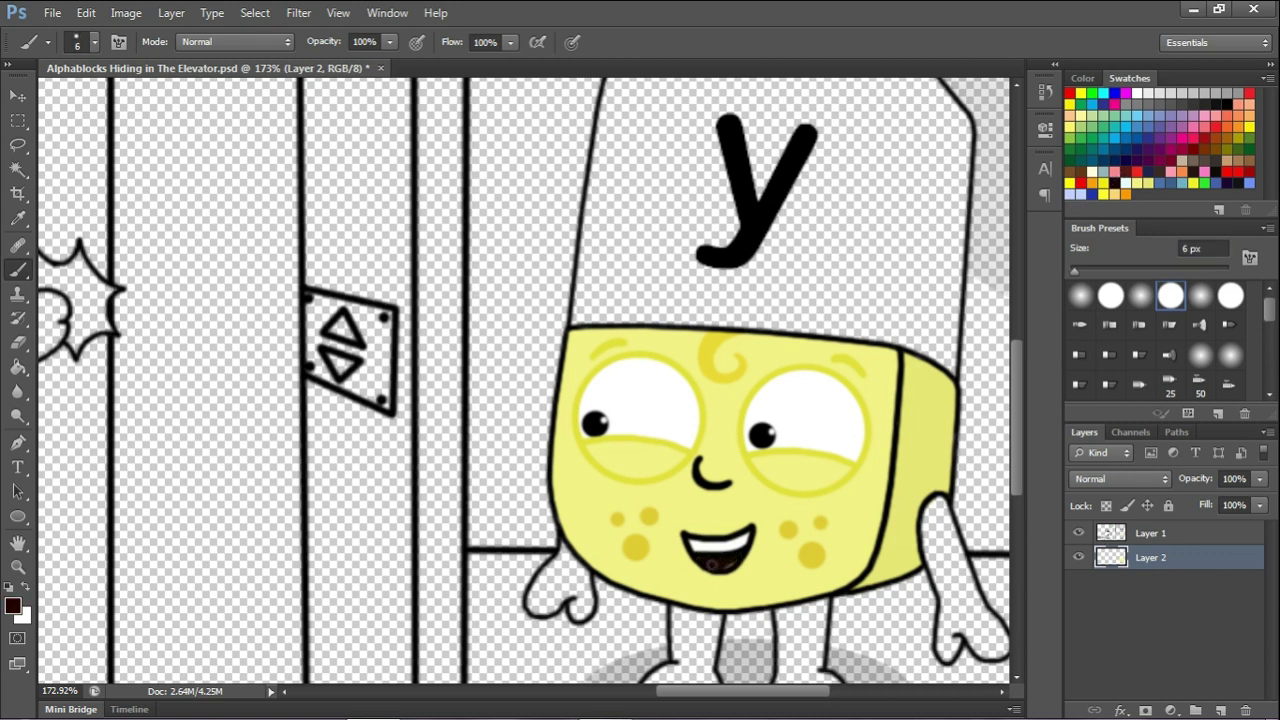
Fill both of the Y character's arms and legs with light yellow using a 9 px brush.
{"action": "mouse_move", "coordinate": [566, 544]}
{"action": "left_mouse_down"}
{"action": "mouse_move", "coordinate": [535, 609]}
{"action": "mouse_move", "coordinate": [560, 599]}
{"action": "mouse_move", "coordinate": [559, 550]}
{"action": "mouse_move", "coordinate": [525, 610]}
{"action": "mouse_move", "coordinate": [596, 608]}
{"action": "left_mouse_up"}
{"action": "scroll", "coordinate": [559, 591], "scroll_direction": "up", "scroll_amount": 3}
{"action": "key", "text": "ctrl+z"}
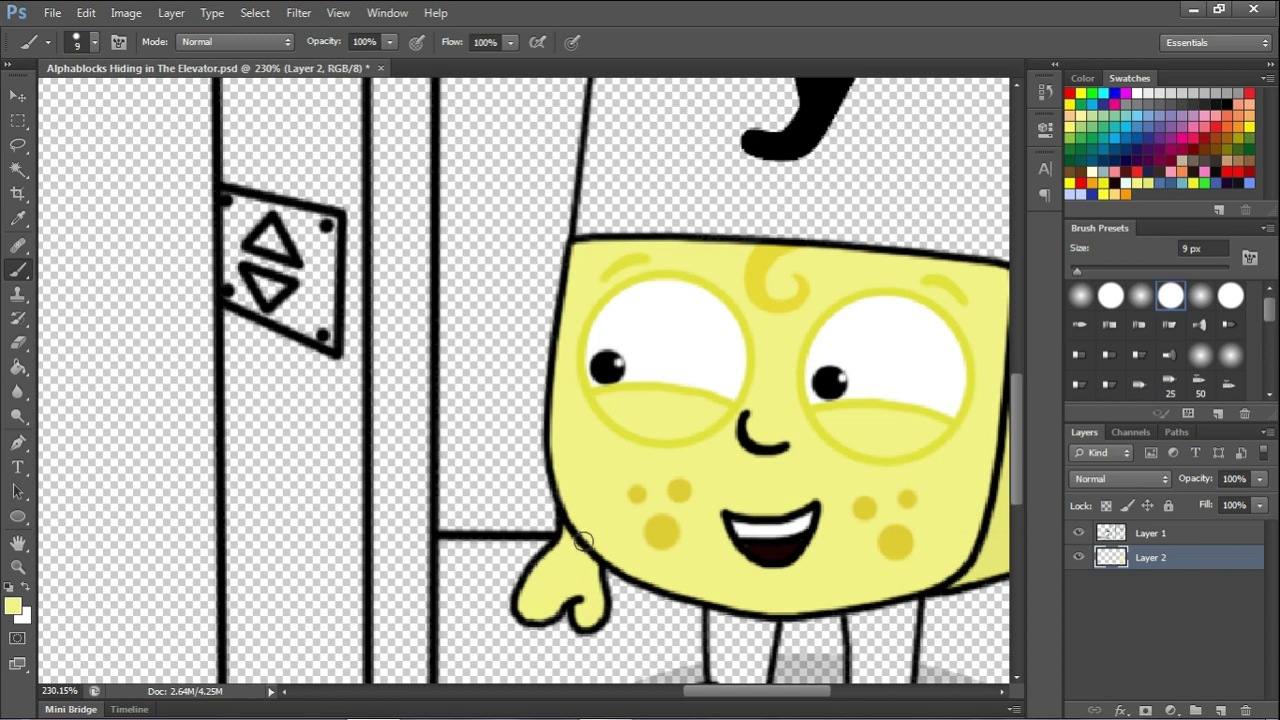
{"action": "scroll", "coordinate": [580, 559], "scroll_direction": "down", "scroll_amount": 1}
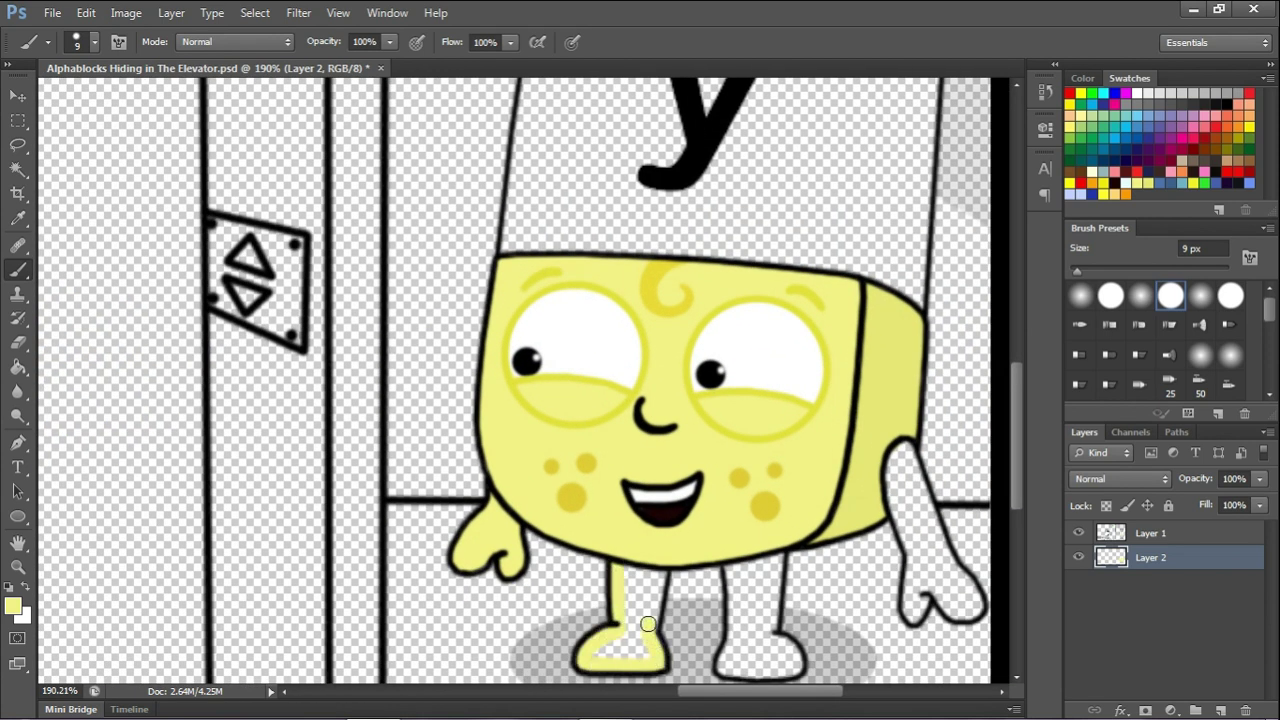
{"action": "left_click_drag", "start_coordinate": [650, 580], "coordinate": [608, 648]}
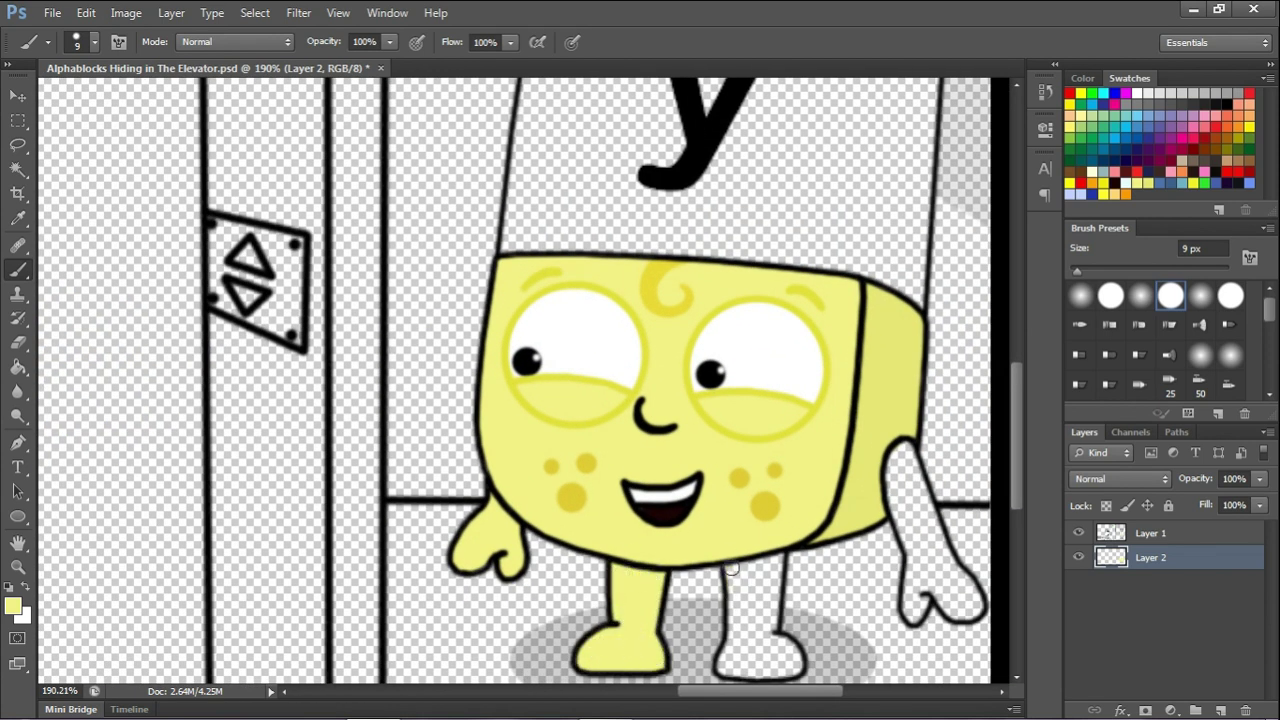
{"action": "left_click_drag", "start_coordinate": [778, 566], "coordinate": [756, 580]}
{"action": "left_click_drag", "start_coordinate": [910, 548], "coordinate": [895, 463]}
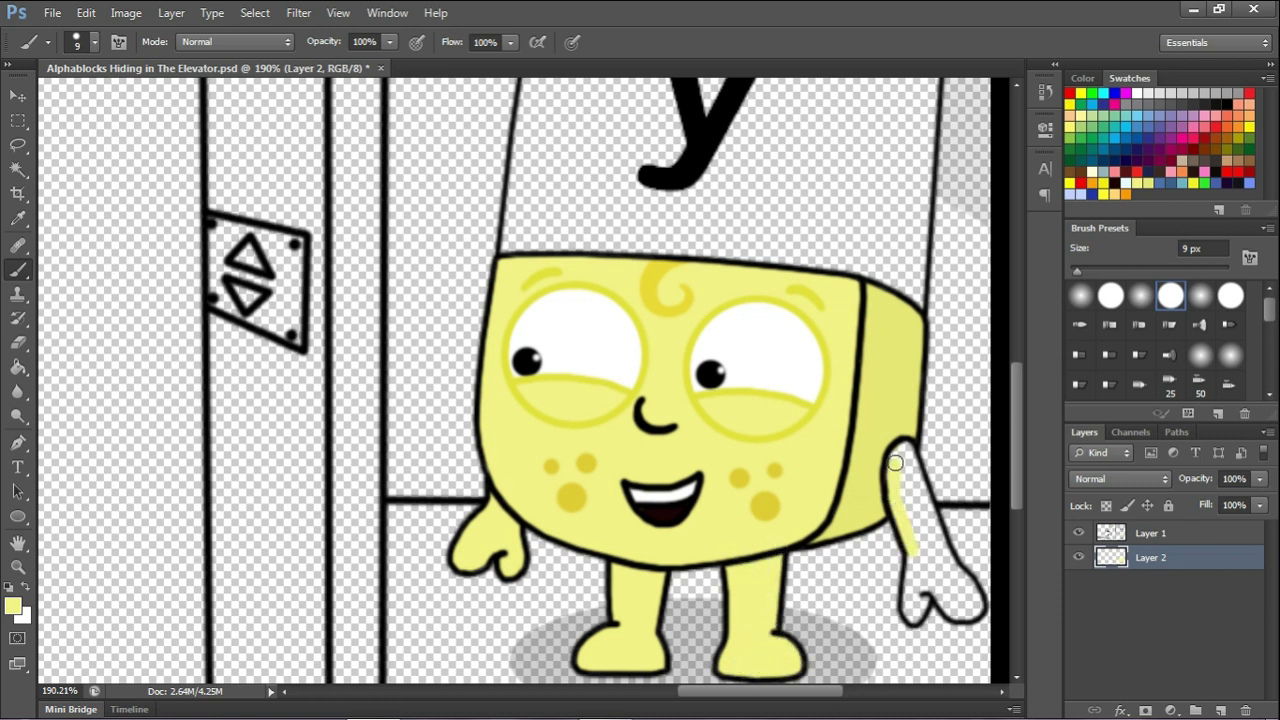
{"action": "left_click_drag", "start_coordinate": [944, 551], "coordinate": [961, 613]}
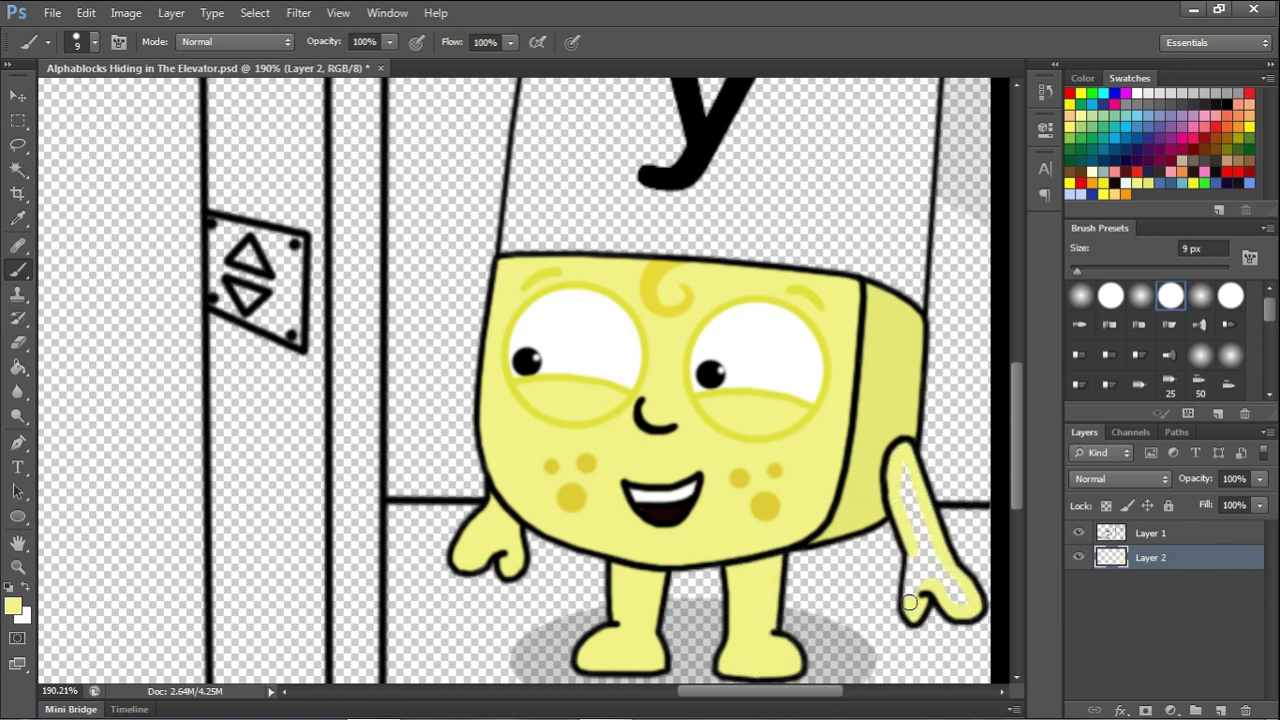
{"action": "scroll", "coordinate": [897, 549], "scroll_direction": "down", "scroll_amount": 10}
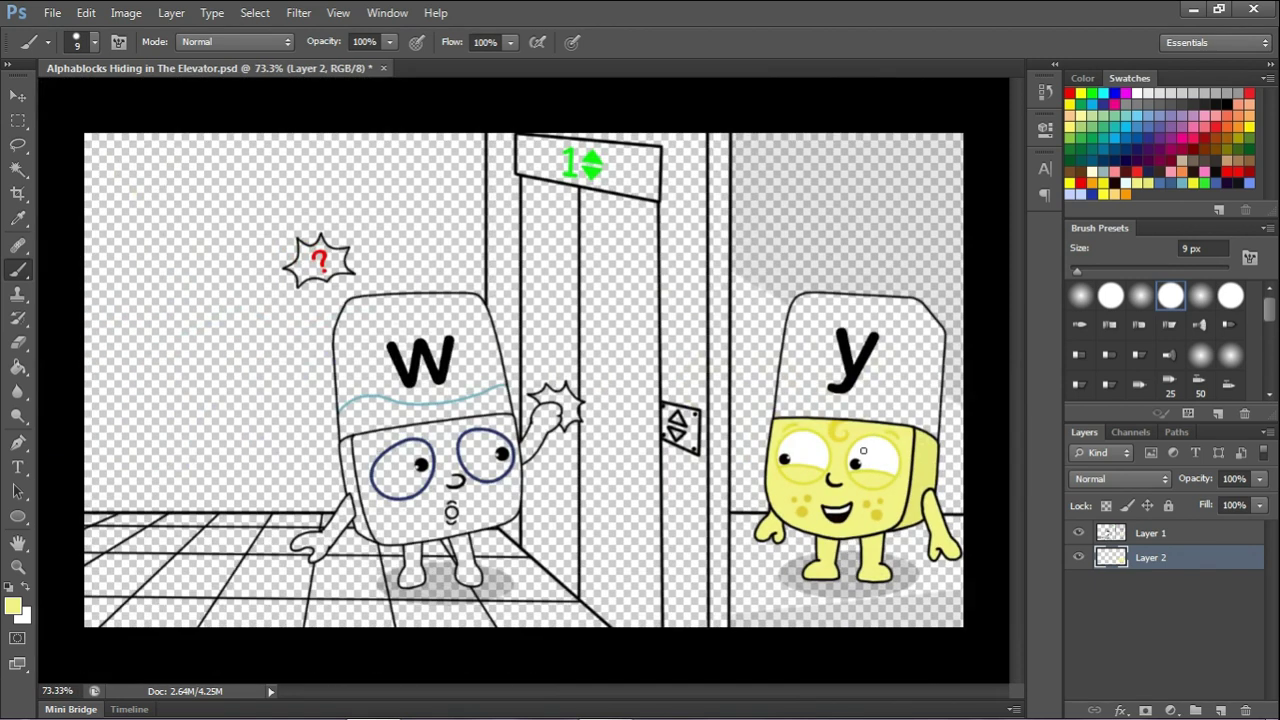
Paint the upper block around the letter Y in pale cyan up to its outline.
{"action": "scroll", "coordinate": [920, 360], "scroll_direction": "up", "scroll_amount": 11}
{"action": "mouse_move", "coordinate": [488, 530]}
{"action": "left_mouse_down"}
{"action": "mouse_move", "coordinate": [553, 205]}
{"action": "mouse_move", "coordinate": [693, 191]}
{"action": "mouse_move", "coordinate": [866, 205]}
{"action": "mouse_move", "coordinate": [901, 216]}
{"action": "mouse_move", "coordinate": [946, 272]}
{"action": "mouse_move", "coordinate": [945, 525]}
{"action": "mouse_move", "coordinate": [946, 593]}
{"action": "left_mouse_up"}
{"action": "key", "text": "bracketleft"}
{"action": "key", "text": "bracketleft"}
{"action": "key", "text": "bracketleft"}
{"action": "mouse_move", "coordinate": [673, 530]}
{"action": "left_mouse_down"}
{"action": "mouse_move", "coordinate": [500, 530]}
{"action": "mouse_move", "coordinate": [917, 531]}
{"action": "mouse_move", "coordinate": [926, 509]}
{"action": "mouse_move", "coordinate": [531, 451]}
{"action": "mouse_move", "coordinate": [935, 415]}
{"action": "mouse_move", "coordinate": [726, 449]}
{"action": "mouse_move", "coordinate": [911, 403]}
{"action": "mouse_move", "coordinate": [543, 368]}
{"action": "mouse_move", "coordinate": [829, 337]}
{"action": "mouse_move", "coordinate": [534, 326]}
{"action": "mouse_move", "coordinate": [631, 289]}
{"action": "mouse_move", "coordinate": [726, 288]}
{"action": "mouse_move", "coordinate": [803, 266]}
{"action": "mouse_move", "coordinate": [677, 275]}
{"action": "left_mouse_up"}
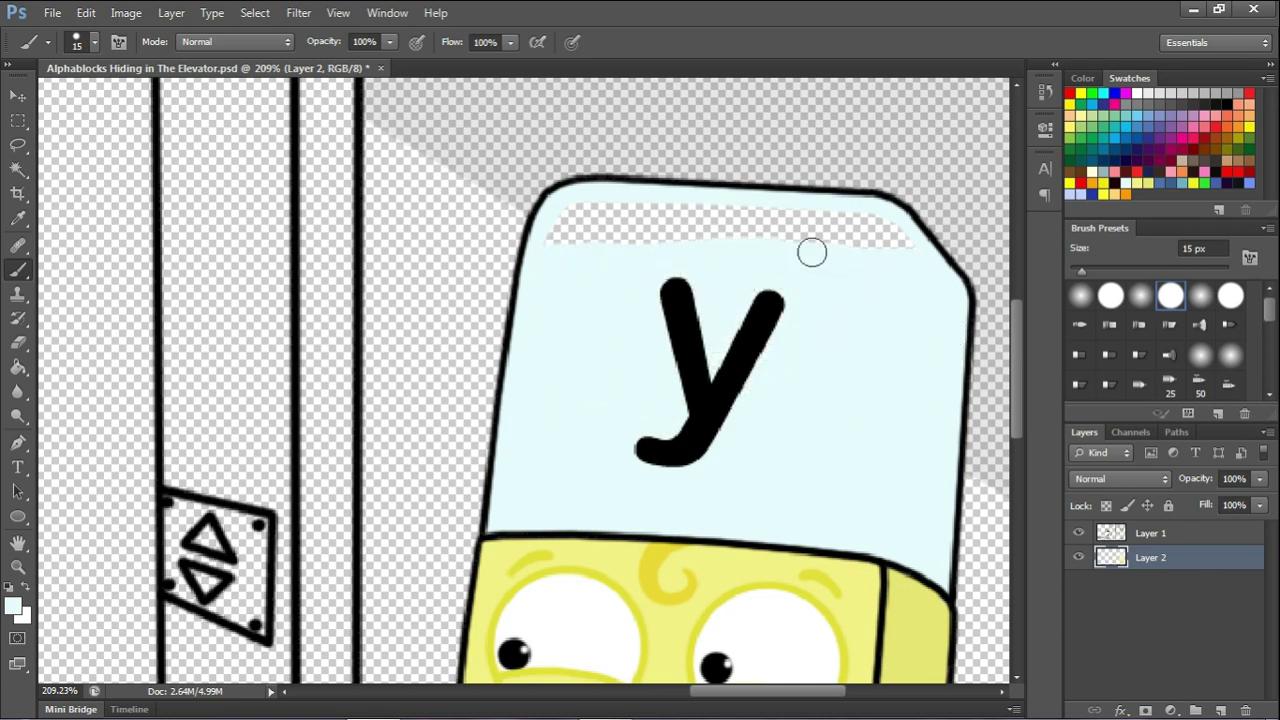
{"action": "mouse_move", "coordinate": [771, 248]}
{"action": "left_mouse_down"}
{"action": "mouse_move", "coordinate": [583, 231]}
{"action": "mouse_move", "coordinate": [663, 220]}
{"action": "mouse_move", "coordinate": [861, 234]}
{"action": "left_mouse_up"}
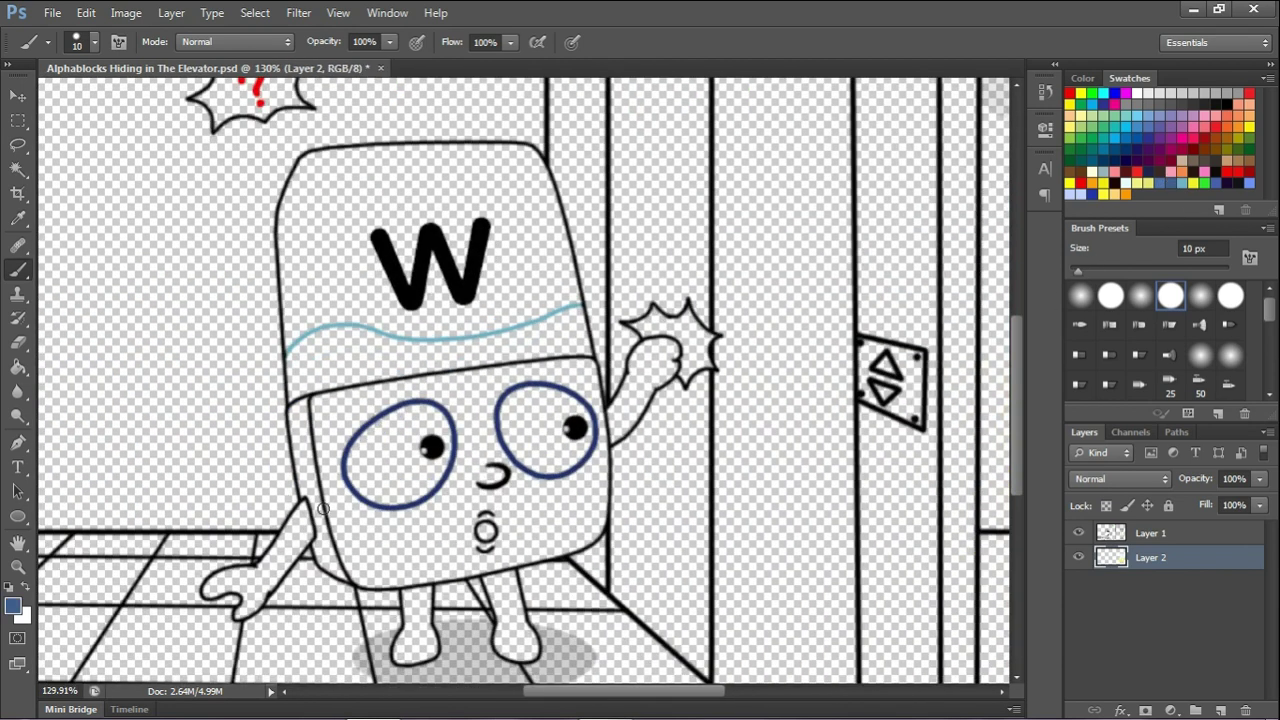
Fill the narrow side face of the W character's lower block with darker blue using a 10 px brush.
{"action": "scroll", "coordinate": [323, 510], "scroll_direction": "up", "scroll_amount": 3}
{"action": "left_click_drag", "start_coordinate": [287, 368], "coordinate": [330, 593]}
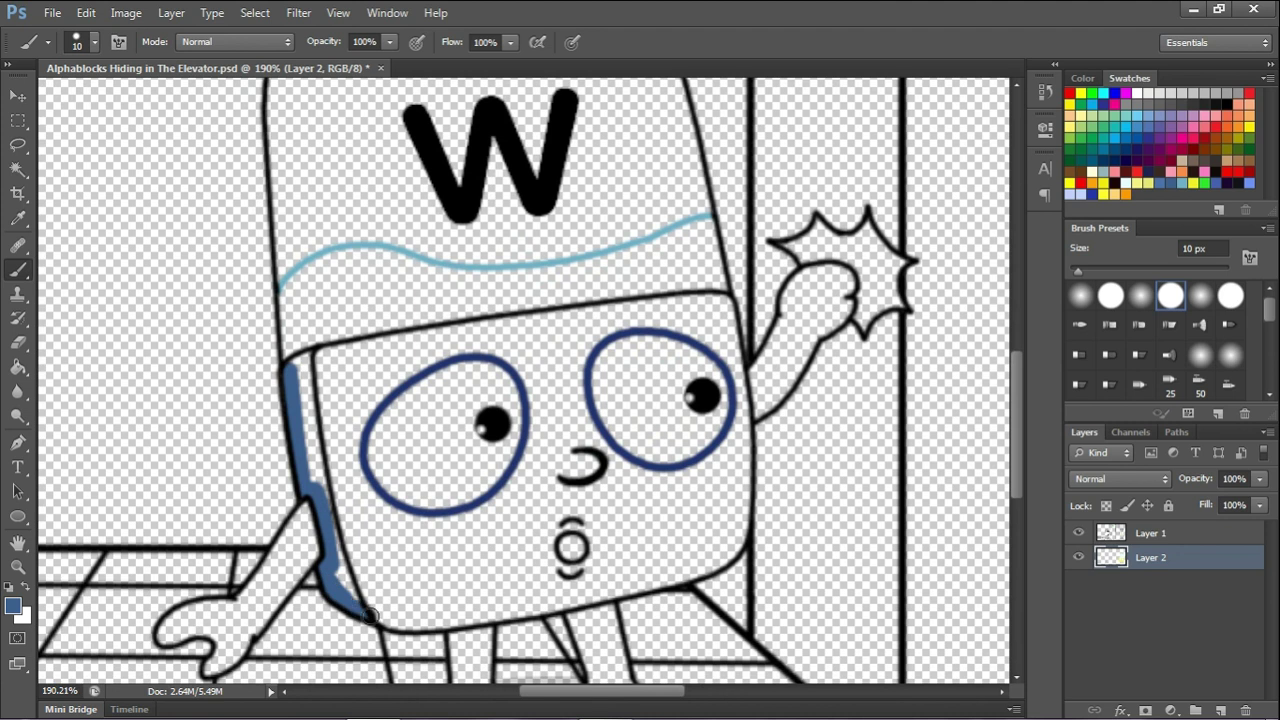
{"action": "left_click_drag", "start_coordinate": [324, 498], "coordinate": [301, 360]}
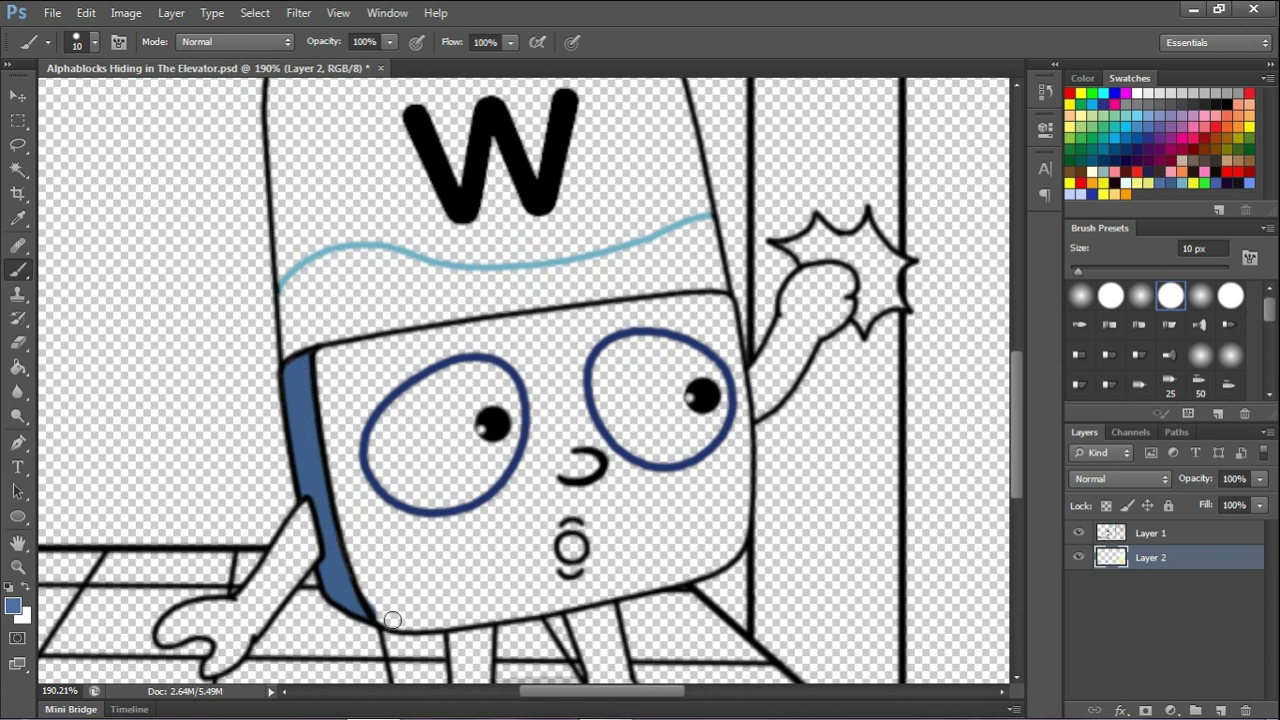
Fill the front face of the W character with medium blue, leaving its eyes and mouth unpainted.
{"action": "mouse_move", "coordinate": [340, 492]}
{"action": "left_mouse_down"}
{"action": "mouse_move", "coordinate": [322, 359]}
{"action": "mouse_move", "coordinate": [710, 303]}
{"action": "mouse_move", "coordinate": [738, 348]}
{"action": "left_mouse_up"}
{"action": "scroll", "coordinate": [740, 350], "scroll_direction": "up", "scroll_amount": 2}
{"action": "mouse_move", "coordinate": [722, 300]}
{"action": "left_mouse_down"}
{"action": "mouse_move", "coordinate": [738, 378]}
{"action": "mouse_move", "coordinate": [737, 529]}
{"action": "mouse_move", "coordinate": [724, 562]}
{"action": "mouse_move", "coordinate": [623, 625]}
{"action": "mouse_move", "coordinate": [432, 664]}
{"action": "mouse_move", "coordinate": [362, 658]}
{"action": "left_mouse_up"}
{"action": "scroll", "coordinate": [432, 660], "scroll_direction": "down", "scroll_amount": 7}
{"action": "scroll", "coordinate": [404, 660], "scroll_direction": "up", "scroll_amount": 6}
{"action": "left_click_drag", "start_coordinate": [1078, 271], "coordinate": [1088, 271]}
{"action": "mouse_move", "coordinate": [350, 633]}
{"action": "left_mouse_down"}
{"action": "mouse_move", "coordinate": [320, 574]}
{"action": "mouse_move", "coordinate": [668, 360]}
{"action": "mouse_move", "coordinate": [490, 400]}
{"action": "mouse_move", "coordinate": [400, 470]}
{"action": "mouse_move", "coordinate": [354, 556]}
{"action": "mouse_move", "coordinate": [408, 625]}
{"action": "mouse_move", "coordinate": [451, 631]}
{"action": "mouse_move", "coordinate": [385, 642]}
{"action": "left_mouse_up"}
Paint the W character's eyes white and its round mouth dark maroon.
{"action": "left_click_drag", "start_coordinate": [1088, 271], "coordinate": [1080, 267]}
{"action": "left_click", "coordinate": [1138, 93]}
{"action": "mouse_move", "coordinate": [345, 515]}
{"action": "left_mouse_down"}
{"action": "mouse_move", "coordinate": [349, 436]}
{"action": "mouse_move", "coordinate": [445, 383]}
{"action": "mouse_move", "coordinate": [476, 455]}
{"action": "mouse_move", "coordinate": [459, 494]}
{"action": "mouse_move", "coordinate": [364, 511]}
{"action": "left_mouse_up"}
{"action": "mouse_move", "coordinate": [595, 465]}
{"action": "left_mouse_down"}
{"action": "mouse_move", "coordinate": [610, 430]}
{"action": "mouse_move", "coordinate": [690, 362]}
{"action": "mouse_move", "coordinate": [650, 470]}
{"action": "mouse_move", "coordinate": [629, 393]}
{"action": "mouse_move", "coordinate": [612, 380]}
{"action": "left_mouse_up"}
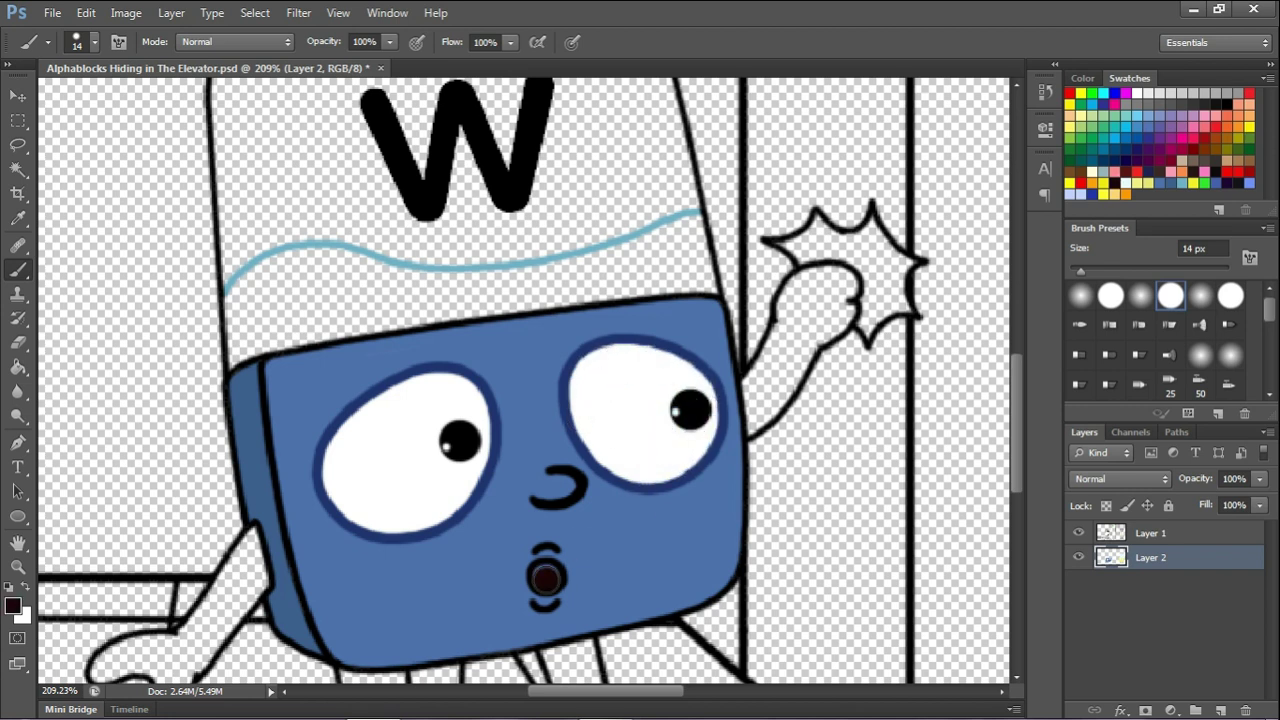
Fill the wavy band above the W character's face with teal using a 10 px brush.
{"action": "left_click", "coordinate": [1181, 185]}
{"action": "left_click_drag", "start_coordinate": [717, 274], "coordinate": [845, 270]}
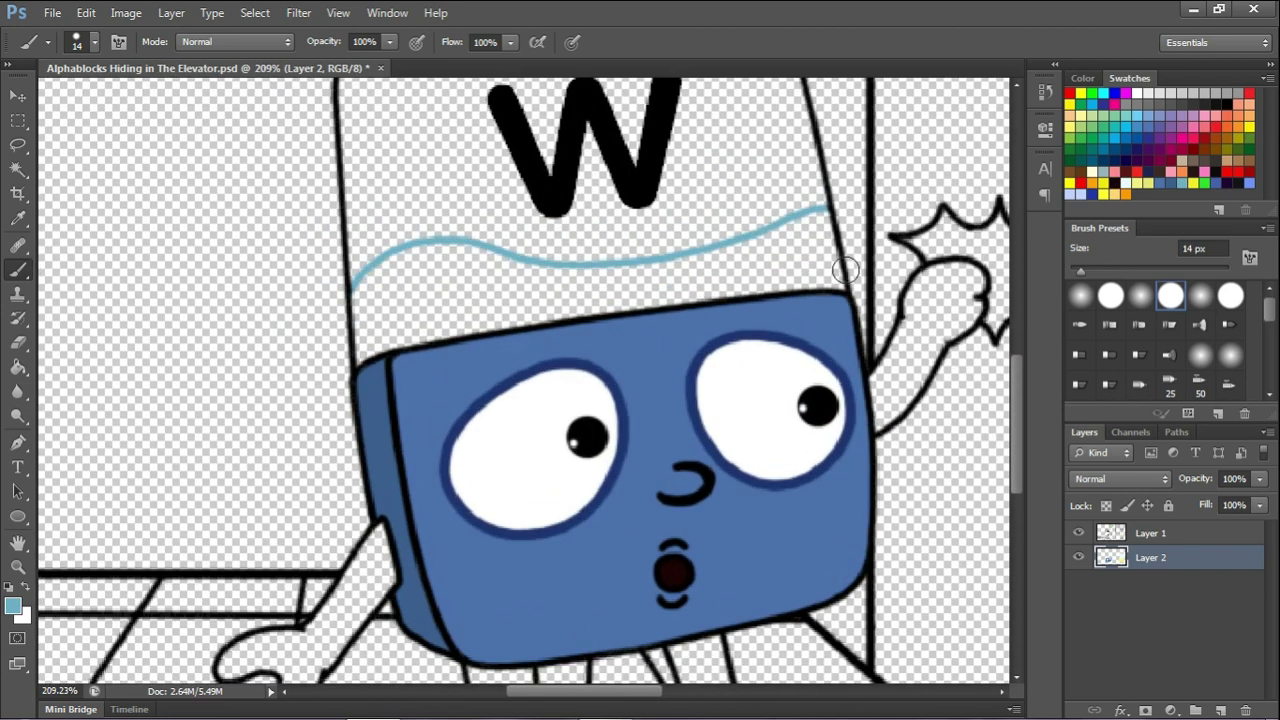
{"action": "type", "text": "10"}
{"action": "mouse_move", "coordinate": [367, 356]}
{"action": "left_mouse_down"}
{"action": "mouse_move", "coordinate": [365, 289]}
{"action": "mouse_move", "coordinate": [446, 249]}
{"action": "mouse_move", "coordinate": [608, 278]}
{"action": "mouse_move", "coordinate": [806, 223]}
{"action": "mouse_move", "coordinate": [835, 284]}
{"action": "mouse_move", "coordinate": [379, 344]}
{"action": "mouse_move", "coordinate": [621, 295]}
{"action": "mouse_move", "coordinate": [380, 306]}
{"action": "mouse_move", "coordinate": [508, 276]}
{"action": "mouse_move", "coordinate": [486, 274]}
{"action": "mouse_move", "coordinate": [594, 298]}
{"action": "mouse_move", "coordinate": [762, 260]}
{"action": "mouse_move", "coordinate": [652, 286]}
{"action": "mouse_move", "coordinate": [712, 264]}
{"action": "left_mouse_up"}
{"action": "scroll", "coordinate": [712, 264], "scroll_direction": "down", "scroll_amount": 1}
{"action": "scroll", "coordinate": [713, 264], "scroll_direction": "down", "scroll_amount": 6}
Add a new layer below Layer 2 and paint the W character's upper block in the Y block's pale cyan.
{"action": "left_click", "coordinate": [1221, 710], "text": "ctrl"}
{"action": "left_click", "coordinate": [980, 380], "text": "alt"}
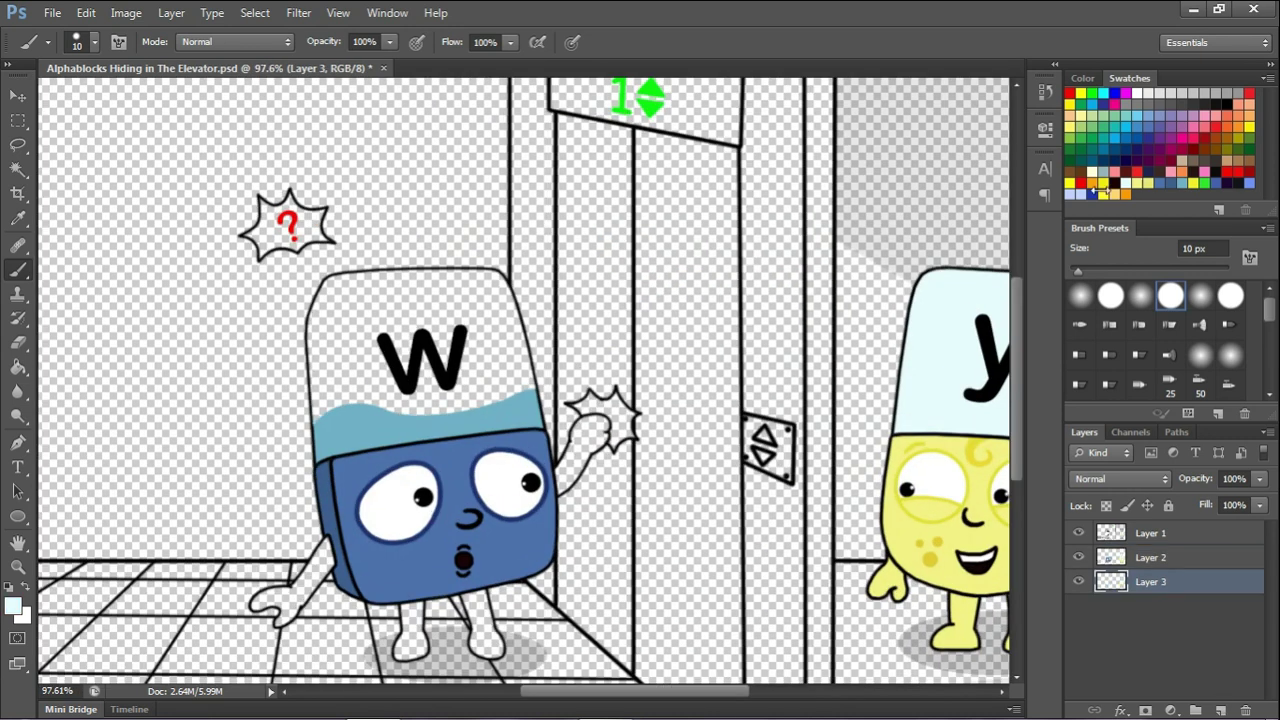
{"action": "scroll", "coordinate": [332, 389], "scroll_direction": "up", "scroll_amount": 8}
{"action": "mouse_move", "coordinate": [327, 479]}
{"action": "left_mouse_down"}
{"action": "mouse_move", "coordinate": [320, 245]}
{"action": "mouse_move", "coordinate": [430, 160]}
{"action": "mouse_move", "coordinate": [728, 172]}
{"action": "mouse_move", "coordinate": [777, 390]}
{"action": "mouse_move", "coordinate": [391, 429]}
{"action": "mouse_move", "coordinate": [343, 391]}
{"action": "mouse_move", "coordinate": [363, 286]}
{"action": "mouse_move", "coordinate": [338, 270]}
{"action": "mouse_move", "coordinate": [349, 217]}
{"action": "mouse_move", "coordinate": [649, 183]}
{"action": "mouse_move", "coordinate": [526, 246]}
{"action": "left_mouse_up"}
{"action": "key", "text": "bracketright"}
{"action": "key", "text": "bracketright"}
{"action": "key", "text": "bracketright"}
{"action": "key", "text": "bracketleft"}
{"action": "key", "text": "bracketleft"}
{"action": "scroll", "coordinate": [320, 360], "scroll_direction": "down", "scroll_amount": 3}
Paint the W character's lowered arm and hand in the medium blue of its face.
{"action": "scroll", "coordinate": [375, 601], "scroll_direction": "up", "scroll_amount": 7}
{"action": "left_click_drag", "start_coordinate": [1092, 271], "coordinate": [1081, 271]}
{"action": "left_click", "coordinate": [1159, 184]}
{"action": "double_click", "coordinate": [1194, 247]}
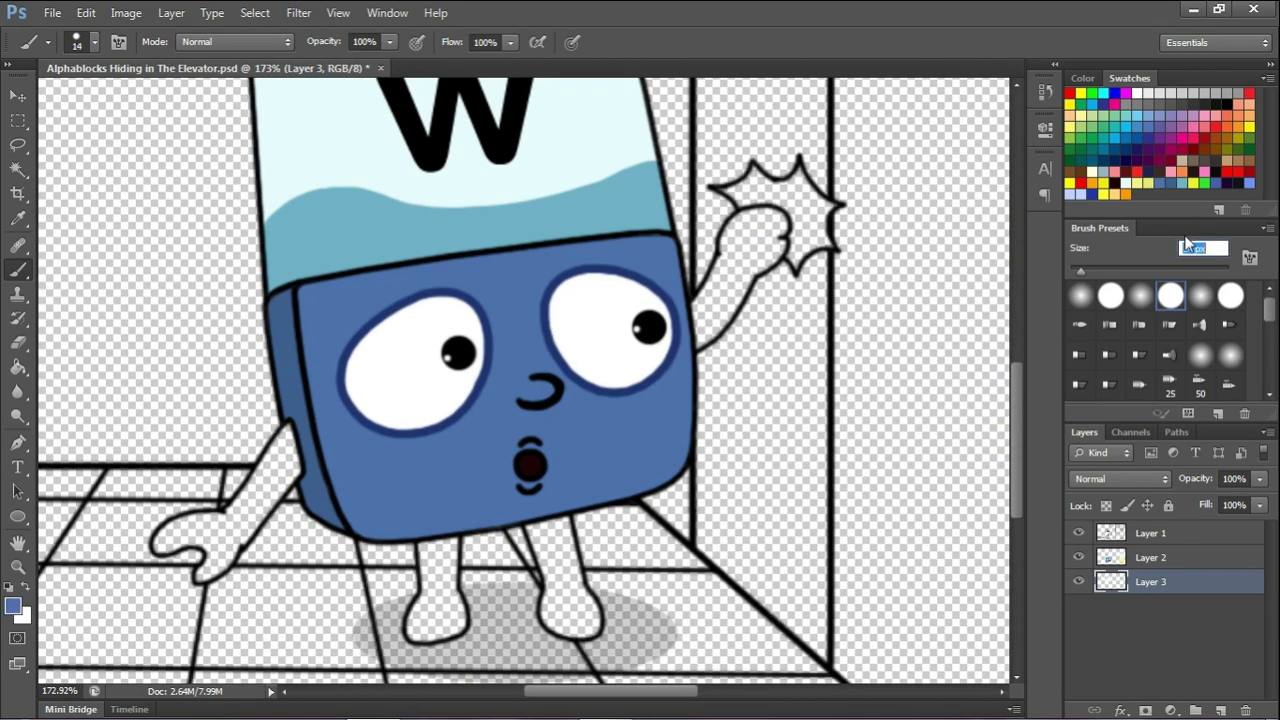
{"action": "key", "text": "bracketleft"}
{"action": "scroll", "coordinate": [277, 458], "scroll_direction": "up", "scroll_amount": 4}
{"action": "mouse_move", "coordinate": [292, 425]}
{"action": "left_mouse_down"}
{"action": "mouse_move", "coordinate": [220, 526]}
{"action": "mouse_move", "coordinate": [110, 598]}
{"action": "mouse_move", "coordinate": [168, 635]}
{"action": "mouse_move", "coordinate": [225, 572]}
{"action": "mouse_move", "coordinate": [294, 427]}
{"action": "mouse_move", "coordinate": [194, 600]}
{"action": "mouse_move", "coordinate": [124, 571]}
{"action": "left_mouse_up"}
{"action": "scroll", "coordinate": [124, 560], "scroll_direction": "down", "scroll_amount": 2}
Fill the W character's two legs and its raised arm with the same medium blue.
{"action": "scroll", "coordinate": [420, 530], "scroll_direction": "up", "scroll_amount": 2}
{"action": "mouse_move", "coordinate": [426, 511]}
{"action": "left_mouse_down"}
{"action": "mouse_move", "coordinate": [463, 635]}
{"action": "mouse_move", "coordinate": [475, 495]}
{"action": "mouse_move", "coordinate": [440, 615]}
{"action": "mouse_move", "coordinate": [492, 606]}
{"action": "left_mouse_up"}
{"action": "mouse_move", "coordinate": [580, 468]}
{"action": "left_mouse_down"}
{"action": "mouse_move", "coordinate": [609, 617]}
{"action": "mouse_move", "coordinate": [665, 636]}
{"action": "mouse_move", "coordinate": [628, 490]}
{"action": "mouse_move", "coordinate": [637, 582]}
{"action": "mouse_move", "coordinate": [672, 626]}
{"action": "mouse_move", "coordinate": [638, 620]}
{"action": "left_mouse_up"}
{"action": "scroll", "coordinate": [684, 401], "scroll_direction": "down", "scroll_amount": 2}
{"action": "scroll", "coordinate": [684, 401], "scroll_direction": "up", "scroll_amount": 3}
{"action": "mouse_move", "coordinate": [498, 488]}
{"action": "left_mouse_down"}
{"action": "mouse_move", "coordinate": [559, 353]}
{"action": "mouse_move", "coordinate": [602, 333]}
{"action": "mouse_move", "coordinate": [628, 379]}
{"action": "mouse_move", "coordinate": [541, 505]}
{"action": "mouse_move", "coordinate": [500, 536]}
{"action": "mouse_move", "coordinate": [523, 511]}
{"action": "mouse_move", "coordinate": [578, 349]}
{"action": "mouse_move", "coordinate": [595, 385]}
{"action": "left_mouse_up"}
On a new layer beneath Layer 3, fill the burst around the W character's raised fist with white.
{"action": "left_click", "coordinate": [1221, 708]}
{"action": "left_click_drag", "start_coordinate": [1170, 557], "coordinate": [1170, 592]}
{"action": "left_click", "coordinate": [1137, 93]}
{"action": "key", "text": "ctrl+z"}
{"action": "double_click", "coordinate": [1194, 248]}
{"action": "mouse_move", "coordinate": [552, 300]}
{"action": "left_mouse_down"}
{"action": "mouse_move", "coordinate": [601, 303]}
{"action": "mouse_move", "coordinate": [566, 307]}
{"action": "mouse_move", "coordinate": [574, 289]}
{"action": "mouse_move", "coordinate": [666, 263]}
{"action": "left_mouse_up"}
{"action": "type", "text": "6"}
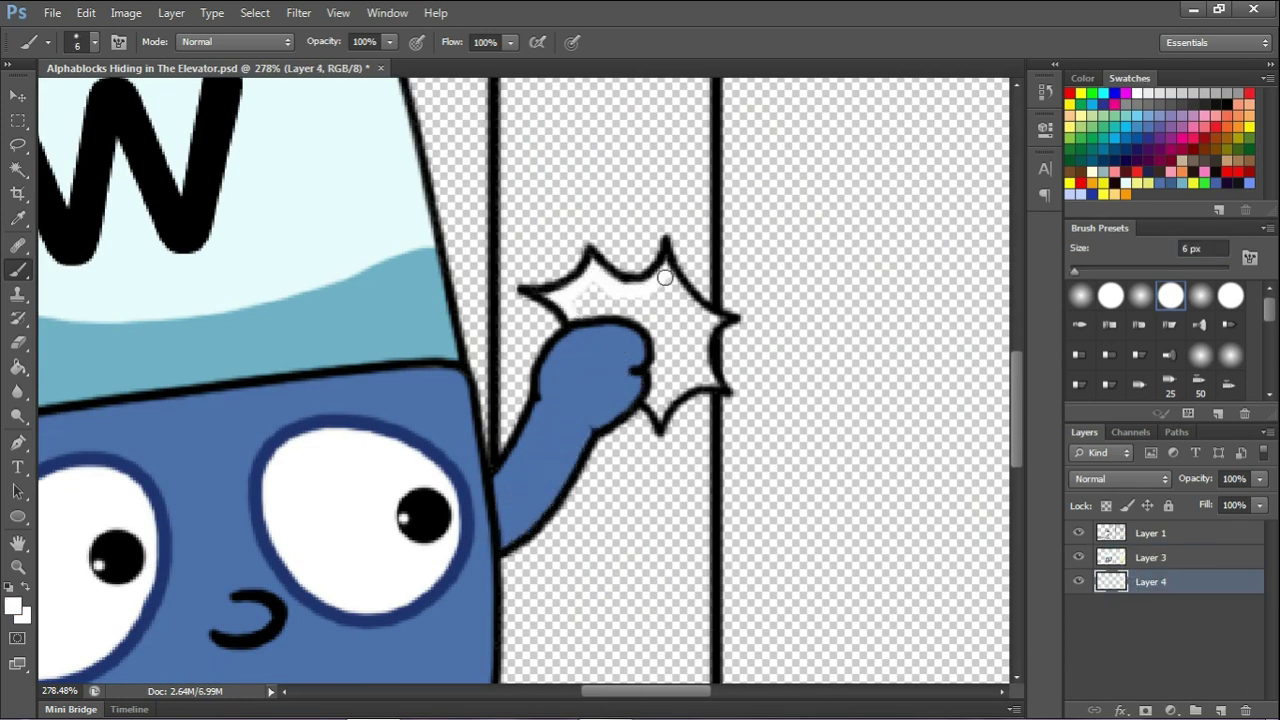
{"action": "mouse_move", "coordinate": [677, 358]}
{"action": "left_mouse_down"}
{"action": "mouse_move", "coordinate": [653, 317]}
{"action": "mouse_move", "coordinate": [581, 304]}
{"action": "left_mouse_up"}
Fill the burst around the red question mark with white using a smaller brush.
{"action": "scroll", "coordinate": [629, 300], "scroll_direction": "down", "scroll_amount": 8}
{"action": "scroll", "coordinate": [282, 255], "scroll_direction": "up", "scroll_amount": 8}
{"action": "key", "text": "bracketleft"}
{"action": "key", "text": "bracketleft"}
{"action": "mouse_move", "coordinate": [268, 332]}
{"action": "left_mouse_down"}
{"action": "mouse_move", "coordinate": [223, 276]}
{"action": "mouse_move", "coordinate": [266, 198]}
{"action": "mouse_move", "coordinate": [341, 180]}
{"action": "mouse_move", "coordinate": [414, 218]}
{"action": "mouse_move", "coordinate": [430, 283]}
{"action": "mouse_move", "coordinate": [446, 290]}
{"action": "mouse_move", "coordinate": [397, 287]}
{"action": "mouse_move", "coordinate": [358, 316]}
{"action": "mouse_move", "coordinate": [276, 316]}
{"action": "mouse_move", "coordinate": [375, 284]}
{"action": "mouse_move", "coordinate": [370, 268]}
{"action": "mouse_move", "coordinate": [407, 235]}
{"action": "mouse_move", "coordinate": [285, 286]}
{"action": "mouse_move", "coordinate": [322, 267]}
{"action": "mouse_move", "coordinate": [257, 267]}
{"action": "left_mouse_up"}
{"action": "scroll", "coordinate": [493, 219], "scroll_direction": "down", "scroll_amount": 12}
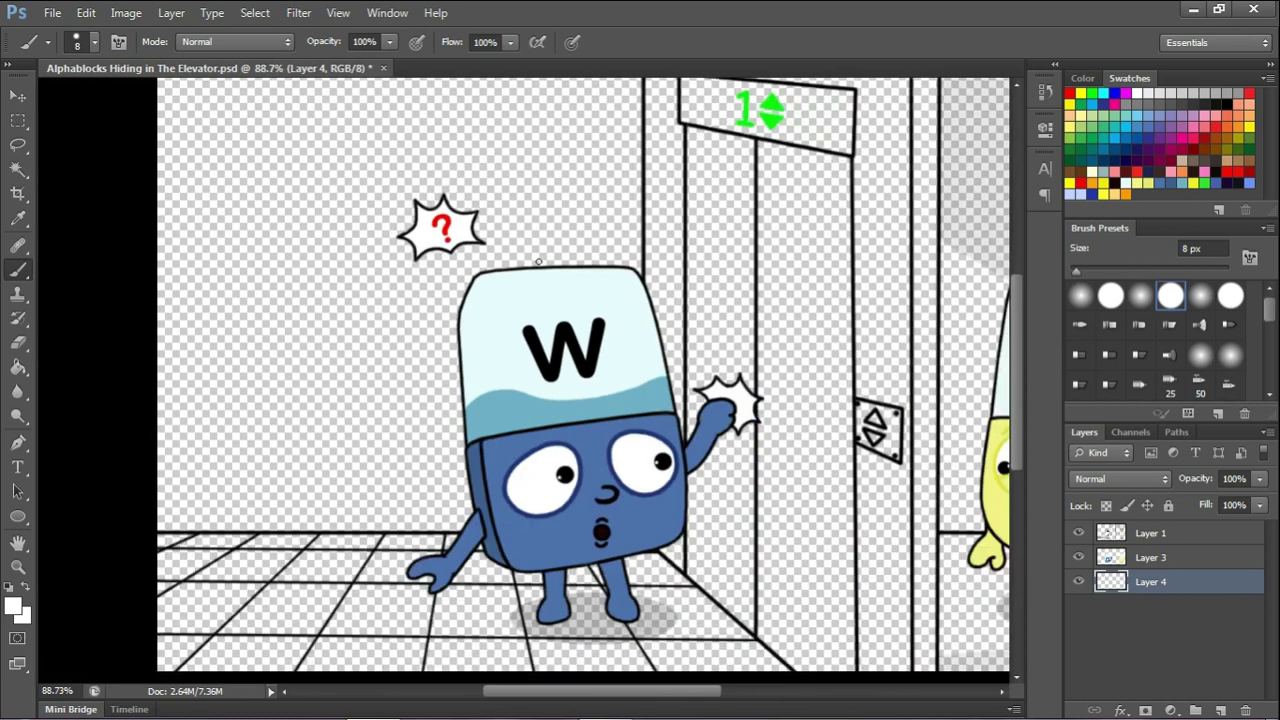
Paint the up arrow on the elevator button panel yellow and the down arrow green.
{"action": "scroll", "coordinate": [644, 420], "scroll_direction": "up", "scroll_amount": 8}
{"action": "left_click", "coordinate": [1194, 184]}
{"action": "scroll", "coordinate": [695, 422], "scroll_direction": "up", "scroll_amount": 1}
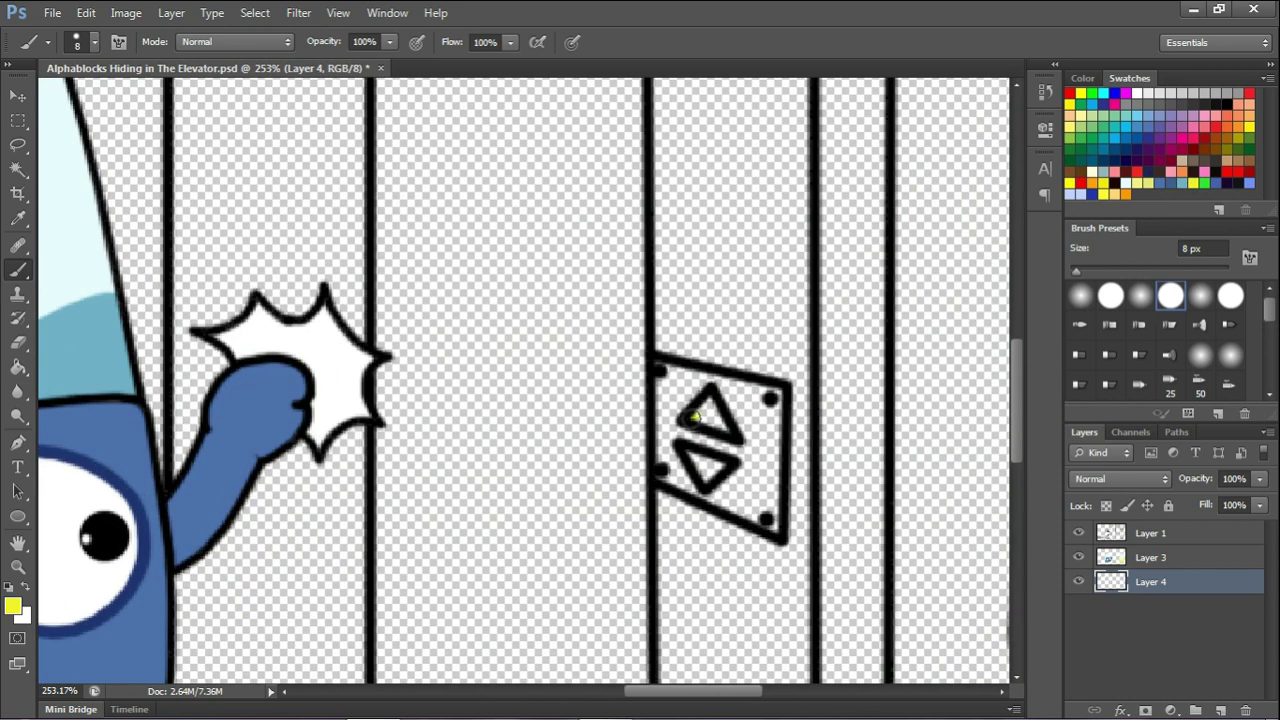
{"action": "left_click_drag", "start_coordinate": [732, 428], "coordinate": [706, 418]}
{"action": "left_click", "coordinate": [1216, 182]}
Merge Layer 3 into Layer 4, and paint the elevator button panel blue on a new layer beneath.
{"action": "left_click", "coordinate": [1160, 558]}
{"action": "key", "text": "ctrl+e"}
{"action": "left_click", "coordinate": [1221, 710]}
{"action": "left_click_drag", "start_coordinate": [1160, 558], "coordinate": [1160, 596]}
{"action": "mouse_move", "coordinate": [664, 472]}
{"action": "left_mouse_down"}
{"action": "mouse_move", "coordinate": [771, 392]}
{"action": "mouse_move", "coordinate": [678, 480]}
{"action": "mouse_move", "coordinate": [745, 455]}
{"action": "mouse_move", "coordinate": [702, 412]}
{"action": "left_mouse_up"}
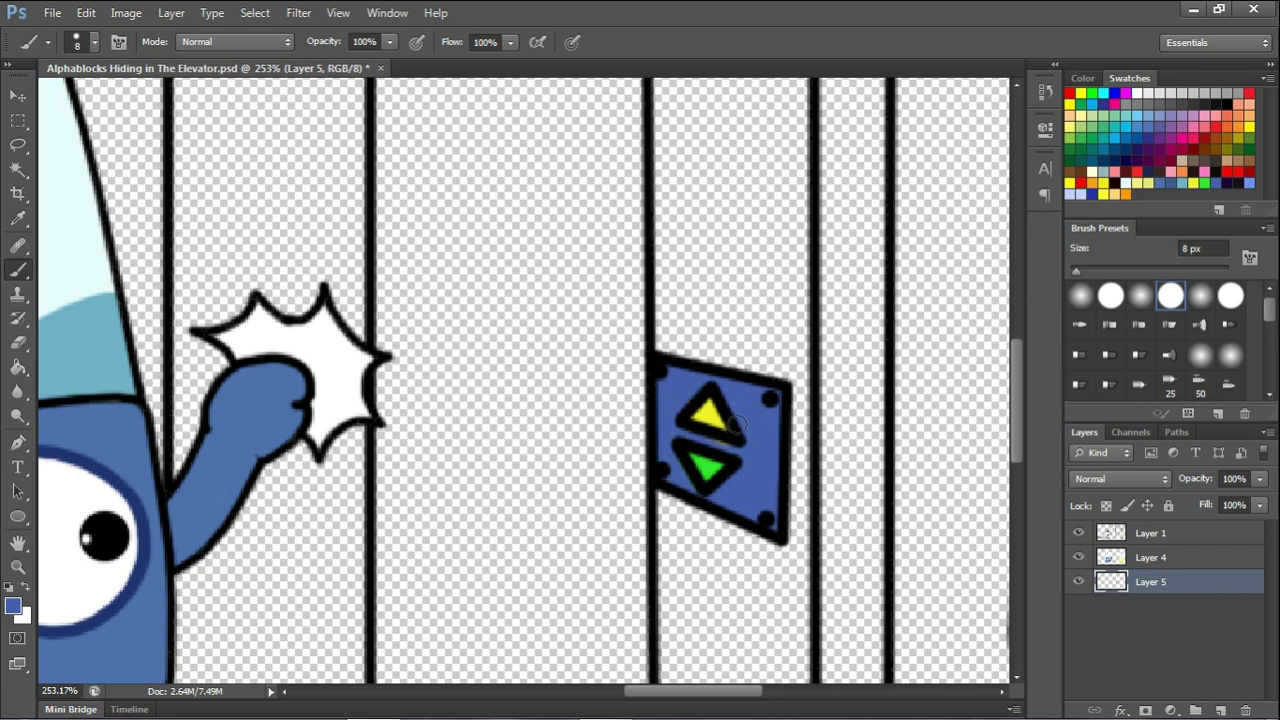
Fill the floor indicator sign above the elevator with dark purple around its green symbols, using a 12 px brush.
{"action": "scroll", "coordinate": [737, 424], "scroll_direction": "down", "scroll_amount": 11}
{"action": "scroll", "coordinate": [601, 205], "scroll_direction": "up", "scroll_amount": 8}
{"action": "left_click", "coordinate": [1227, 183]}
{"action": "double_click", "coordinate": [1213, 247]}
{"action": "type", "text": "11"}
{"action": "key", "text": "Return"}
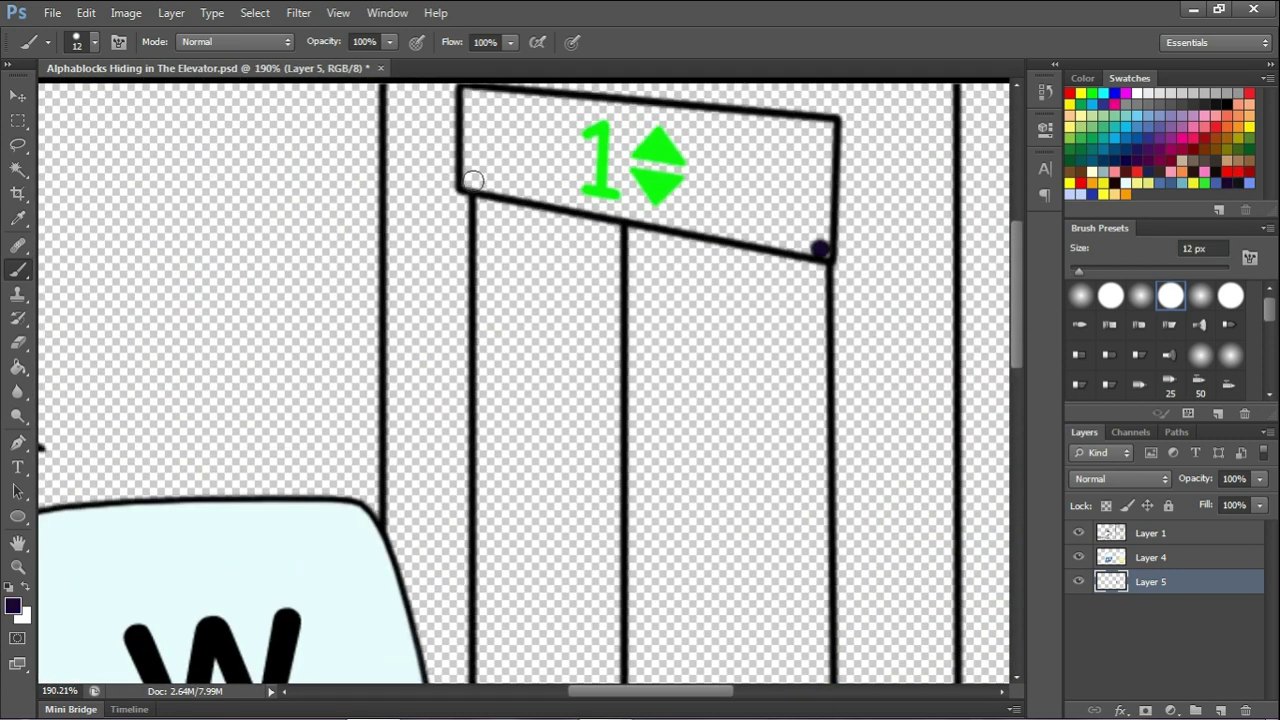
{"action": "left_click", "coordinate": [473, 181], "text": "shift"}
{"action": "left_click", "coordinate": [471, 97], "text": "shift"}
{"action": "left_click", "coordinate": [830, 127], "text": "shift"}
{"action": "left_click", "coordinate": [824, 251], "text": "shift"}
{"action": "mouse_move", "coordinate": [532, 176]}
{"action": "left_mouse_down"}
{"action": "mouse_move", "coordinate": [772, 217]}
{"action": "mouse_move", "coordinate": [548, 166]}
{"action": "mouse_move", "coordinate": [810, 165]}
{"action": "mouse_move", "coordinate": [810, 150]}
{"action": "mouse_move", "coordinate": [800, 135]}
{"action": "mouse_move", "coordinate": [708, 188]}
{"action": "left_mouse_up"}
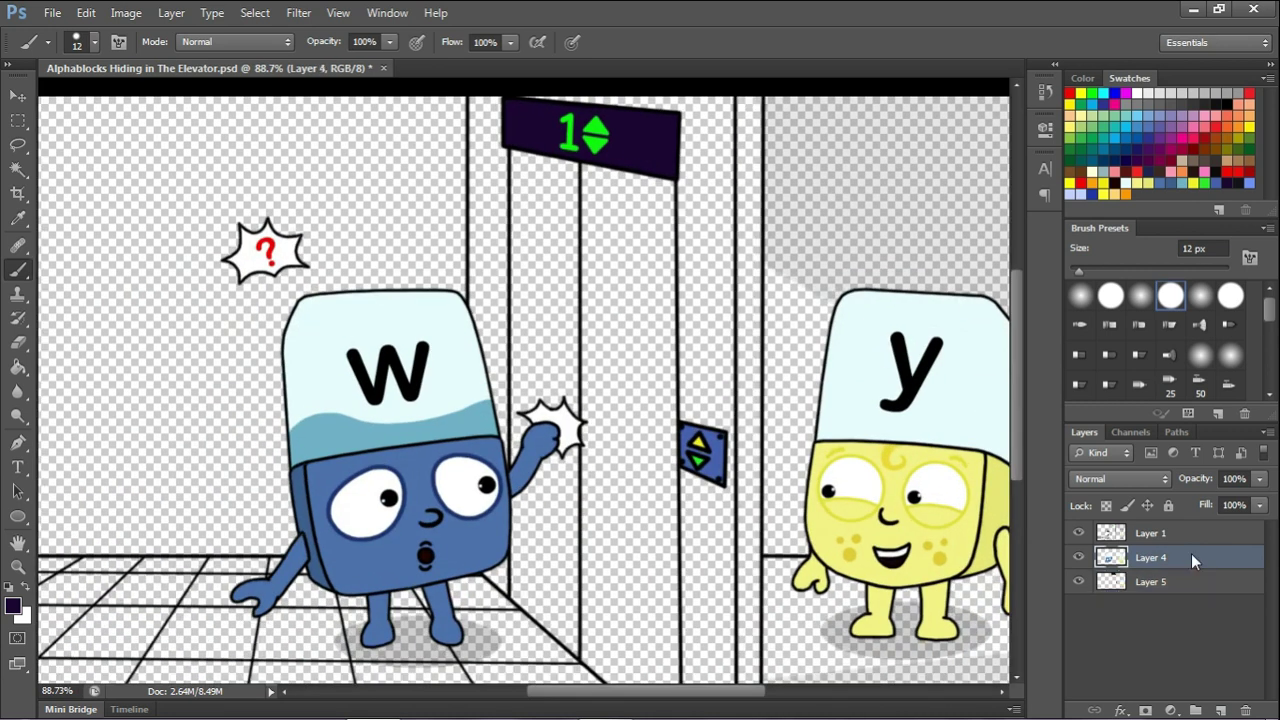
On Layer 5, fill the vertical divider between the elevator and the Y character's room with near-black.
{"action": "scroll", "coordinate": [1191, 553], "scroll_direction": "up", "scroll_amount": 1}
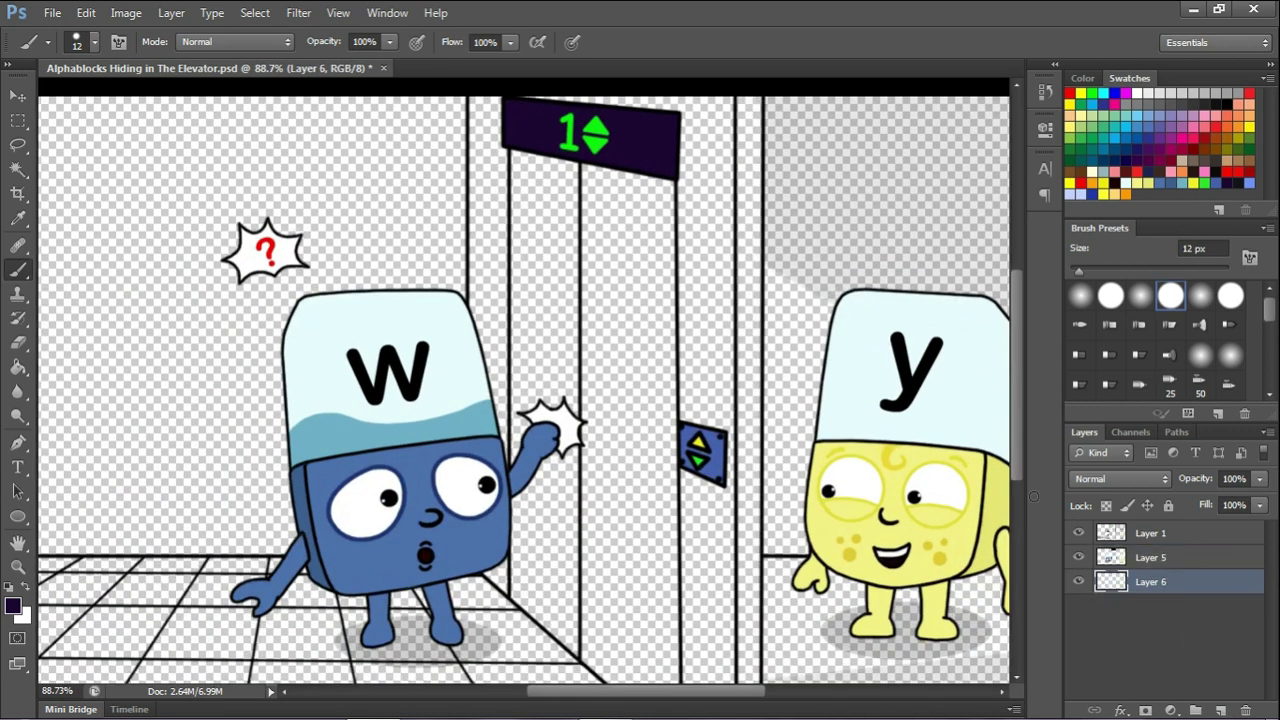
{"action": "left_click", "coordinate": [1163, 552]}
{"action": "left_click", "coordinate": [1239, 184]}
{"action": "scroll", "coordinate": [757, 451], "scroll_direction": "down", "scroll_amount": 3}
{"action": "left_click", "coordinate": [731, 110]}
{"action": "left_click", "coordinate": [732, 652], "text": "shift"}
{"action": "left_click", "coordinate": [745, 106]}
{"action": "left_click", "coordinate": [745, 650], "text": "shift"}
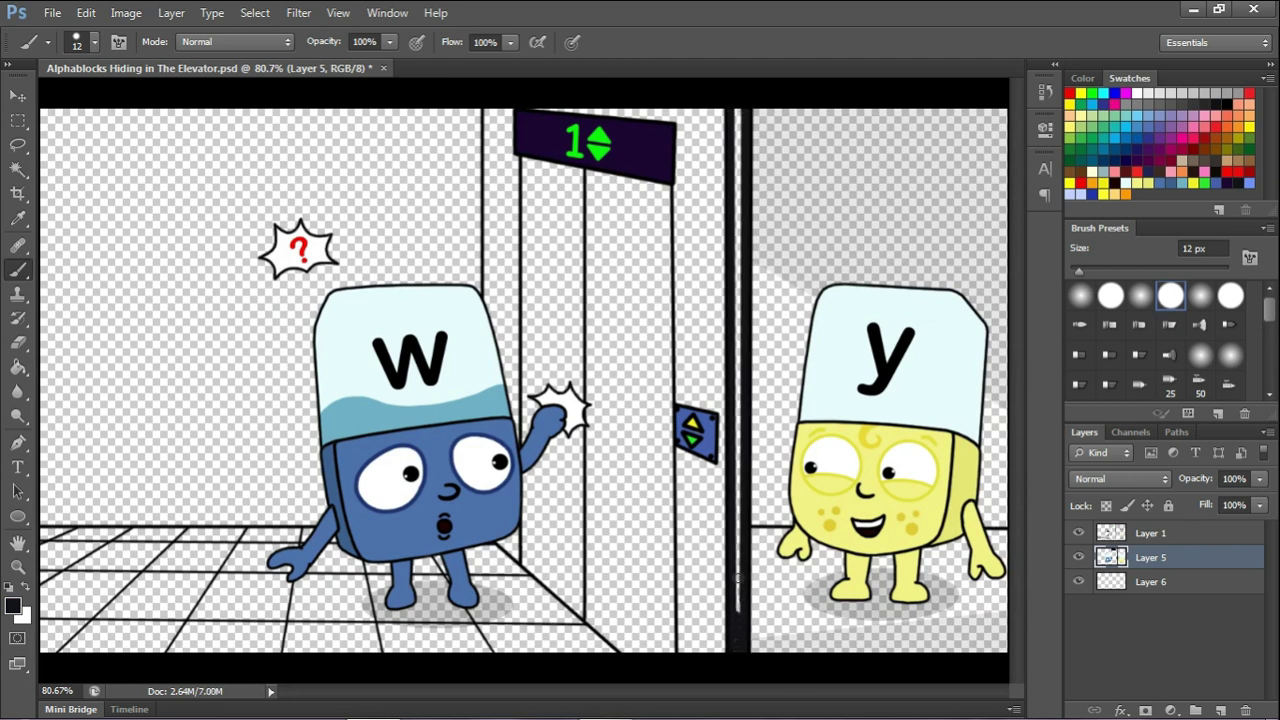
{"action": "left_click", "coordinate": [737, 613], "text": "shift"}
On Layer 6, paint the elevator frame post behind the W character in cornflower blue.
{"action": "key", "text": "alt+bracketleft"}
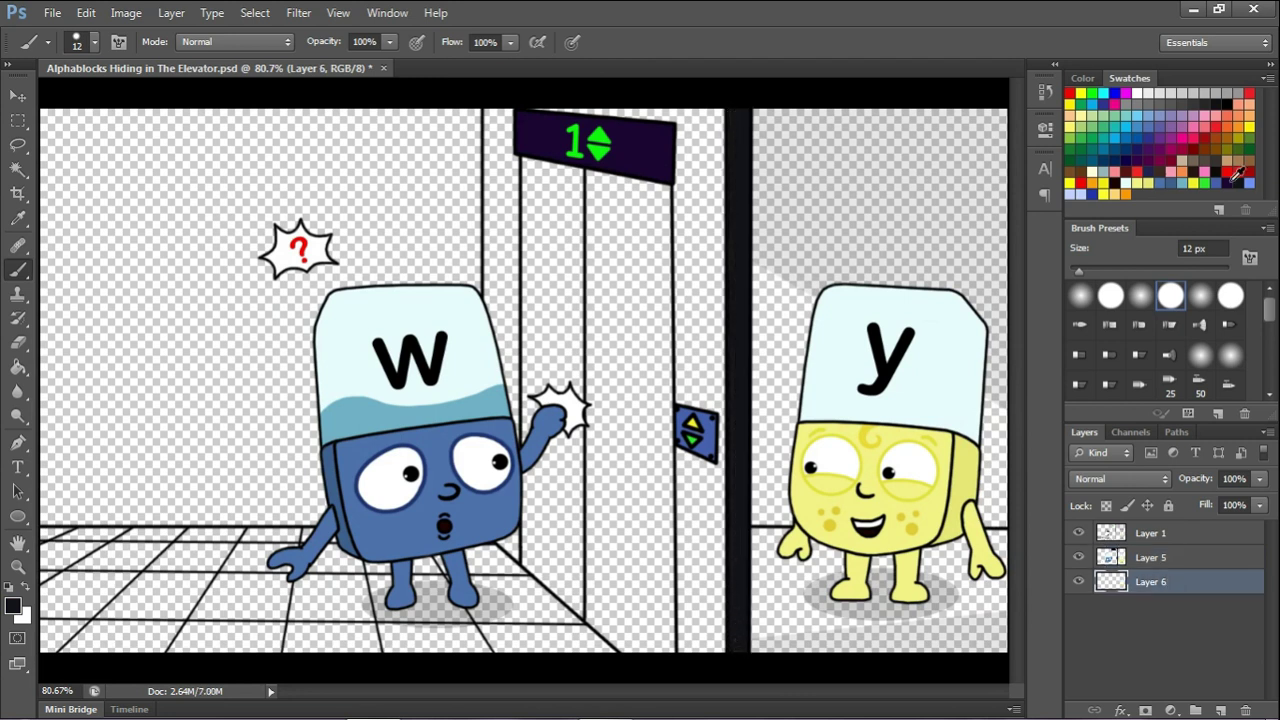
{"action": "left_click", "coordinate": [492, 114]}
{"action": "scroll", "coordinate": [492, 292], "scroll_direction": "up", "scroll_amount": 1}
{"action": "left_click", "coordinate": [489, 299], "text": "shift"}
{"action": "left_click", "coordinate": [509, 429], "text": "shift"}
{"action": "left_click", "coordinate": [513, 560], "text": "shift"}
{"action": "key", "text": "bracketleft"}
{"action": "key", "text": "bracketleft"}
{"action": "key", "text": "bracketleft"}
{"action": "key", "text": "bracketleft"}
{"action": "key", "text": "bracketleft"}
{"action": "key", "text": "bracketleft"}
{"action": "key", "text": "bracketleft"}
{"action": "mouse_move", "coordinate": [515, 257]}
{"action": "left_mouse_down"}
{"action": "mouse_move", "coordinate": [504, 112]}
{"action": "mouse_move", "coordinate": [508, 318]}
{"action": "left_mouse_up"}
Paint cornflower blue edges around the floor indicator sign and along the frame post holding the button panel.
{"action": "left_click_drag", "start_coordinate": [590, 93], "coordinate": [694, 179]}
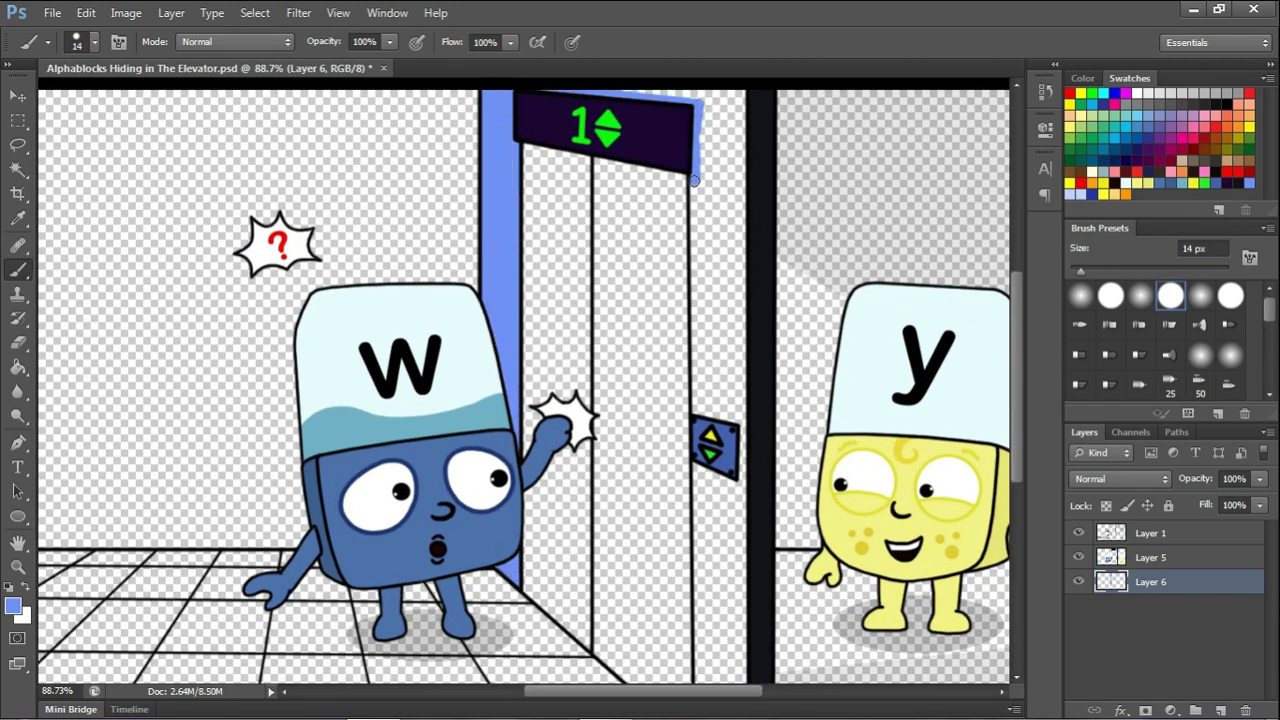
{"action": "left_click", "coordinate": [696, 487], "text": "shift"}
{"action": "scroll", "coordinate": [696, 487], "scroll_direction": "down", "scroll_amount": 2}
{"action": "scroll", "coordinate": [680, 487], "scroll_direction": "up", "scroll_amount": 2}
{"action": "left_click", "coordinate": [682, 663], "text": "shift"}
{"action": "scroll", "coordinate": [724, 86], "scroll_direction": "up", "scroll_amount": 2}
{"action": "left_click_drag", "start_coordinate": [724, 115], "coordinate": [637, 113]}
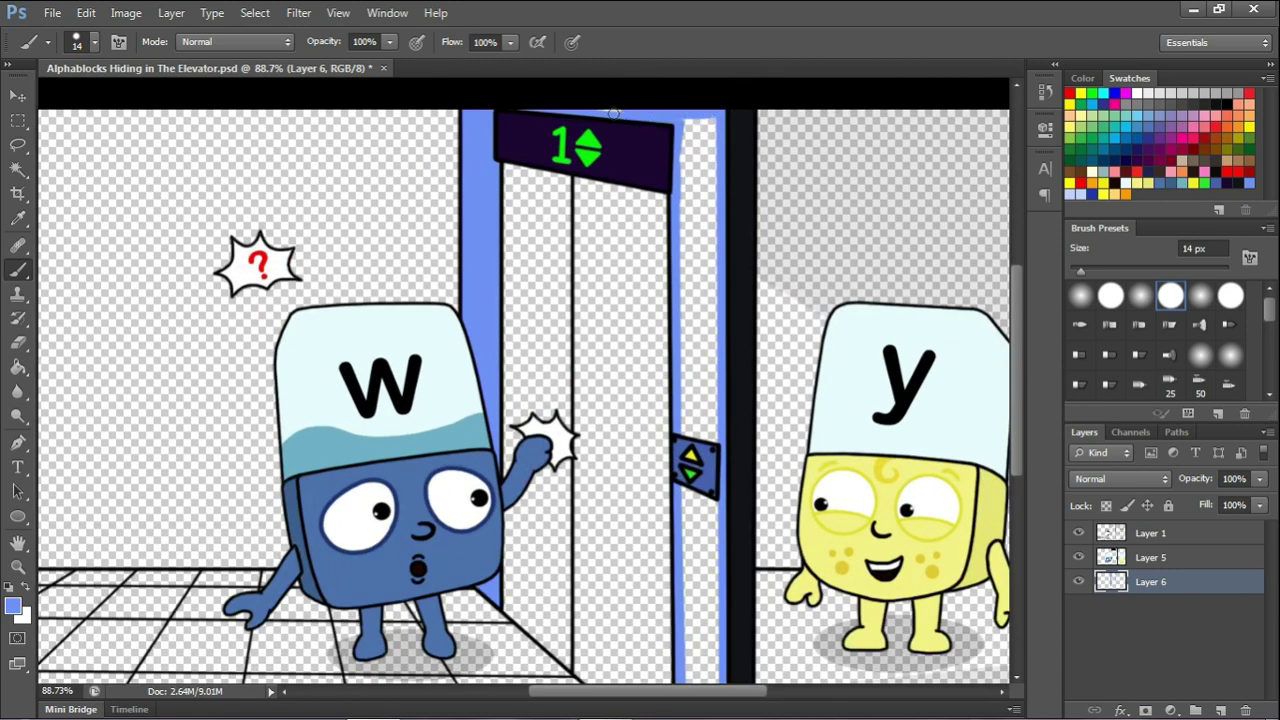
Fill the inside of the elevator frame post around the button panel with cornflower blue using a 27 px brush.
{"action": "left_click_drag", "start_coordinate": [1081, 271], "coordinate": [1091, 271]}
{"action": "mouse_move", "coordinate": [689, 135]}
{"action": "left_mouse_down"}
{"action": "mouse_move", "coordinate": [707, 208]}
{"action": "mouse_move", "coordinate": [694, 175]}
{"action": "mouse_move", "coordinate": [699, 367]}
{"action": "left_mouse_up"}
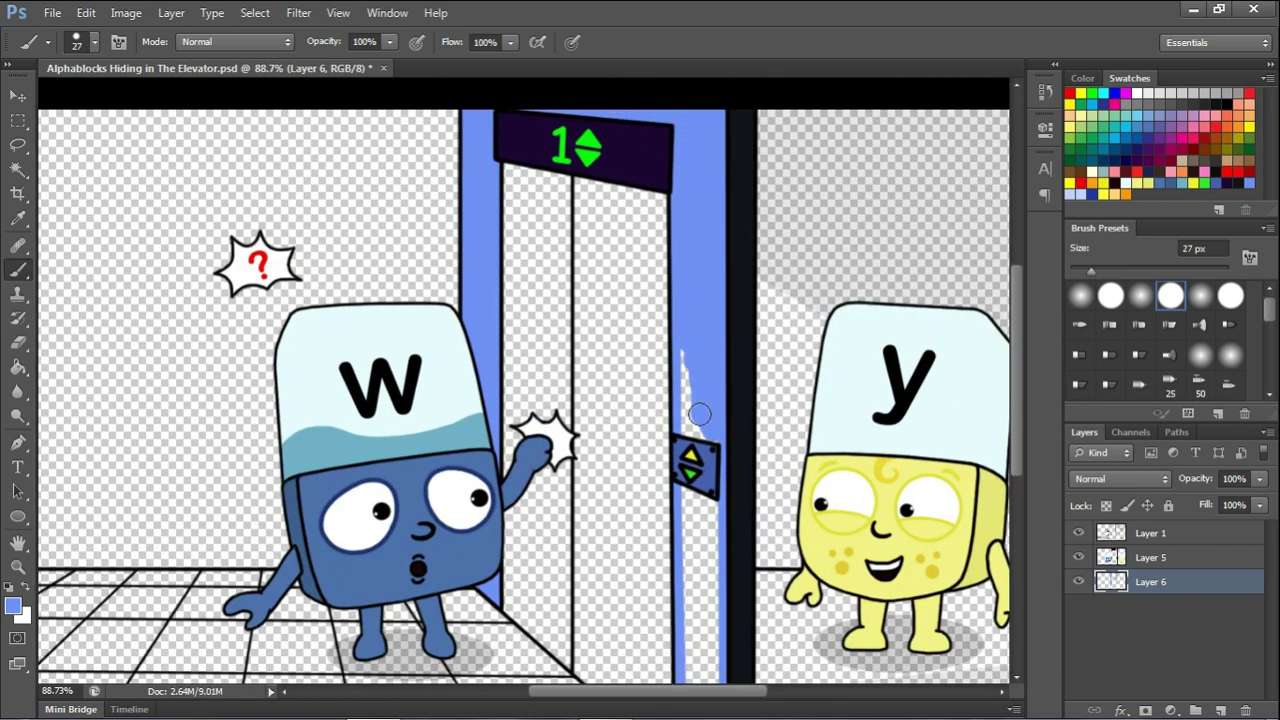
{"action": "scroll", "coordinate": [692, 569], "scroll_direction": "down", "scroll_amount": 1}
{"action": "mouse_move", "coordinate": [715, 497]}
{"action": "left_mouse_down"}
{"action": "mouse_move", "coordinate": [692, 569]}
{"action": "mouse_move", "coordinate": [711, 637]}
{"action": "mouse_move", "coordinate": [712, 556]}
{"action": "left_mouse_up"}
{"action": "scroll", "coordinate": [692, 569], "scroll_direction": "up", "scroll_amount": 1}
{"action": "scroll", "coordinate": [634, 303], "scroll_direction": "down", "scroll_amount": 2}
{"action": "scroll", "coordinate": [634, 303], "scroll_direction": "up", "scroll_amount": 1}
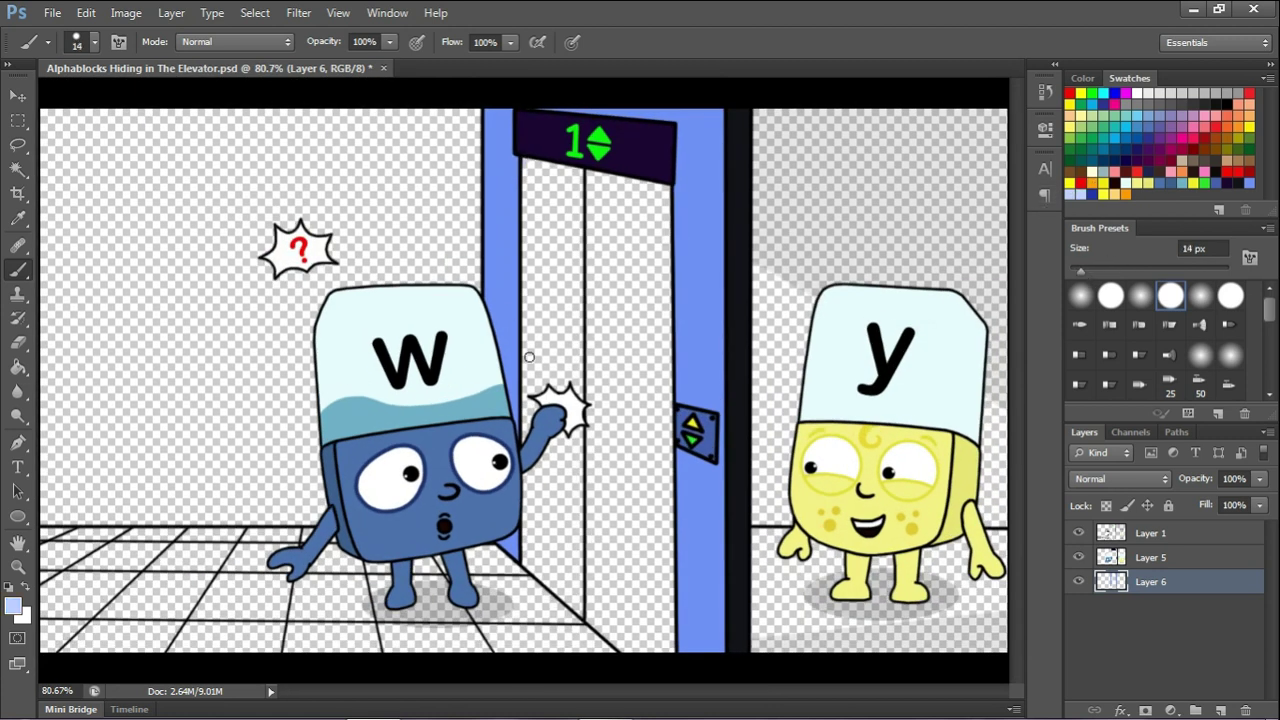
Fill both elevator doors with pale blue, using a 14 px brush for the edges and 38 px for the interior.
{"action": "mouse_move", "coordinate": [526, 415]}
{"action": "left_mouse_down"}
{"action": "mouse_move", "coordinate": [525, 563]}
{"action": "mouse_move", "coordinate": [642, 662]}
{"action": "mouse_move", "coordinate": [679, 147]}
{"action": "mouse_move", "coordinate": [663, 217]}
{"action": "mouse_move", "coordinate": [648, 652]}
{"action": "mouse_move", "coordinate": [543, 134]}
{"action": "mouse_move", "coordinate": [648, 148]}
{"action": "left_mouse_up"}
{"action": "scroll", "coordinate": [552, 580], "scroll_direction": "up", "scroll_amount": 1}
{"action": "left_click_drag", "start_coordinate": [1090, 270], "coordinate": [1100, 275]}
{"action": "mouse_move", "coordinate": [565, 150]}
{"action": "left_mouse_down"}
{"action": "mouse_move", "coordinate": [651, 511]}
{"action": "mouse_move", "coordinate": [606, 597]}
{"action": "mouse_move", "coordinate": [547, 541]}
{"action": "left_mouse_up"}
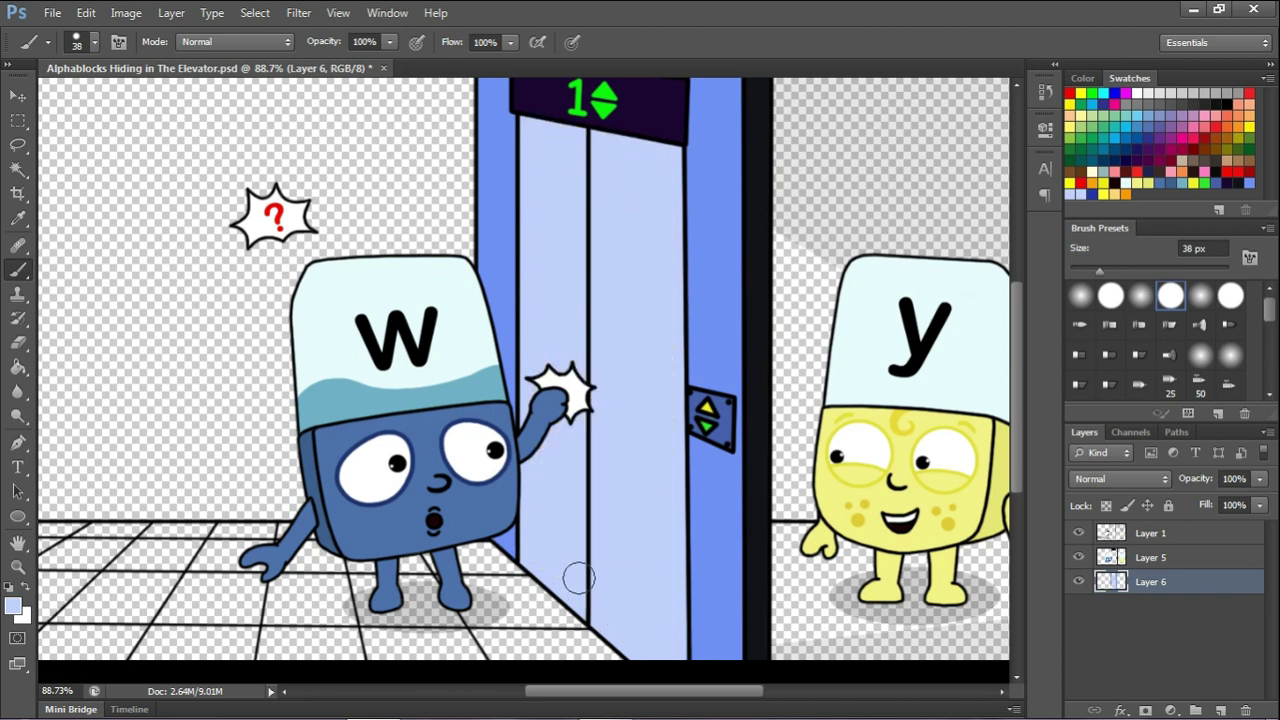
{"action": "scroll", "coordinate": [598, 190], "scroll_direction": "up", "scroll_amount": 1}
{"action": "scroll", "coordinate": [600, 191], "scroll_direction": "down", "scroll_amount": 1}
Paint the floor under the Y character with the same pale blue.
{"action": "mouse_move", "coordinate": [755, 542]}
{"action": "left_mouse_down"}
{"action": "mouse_move", "coordinate": [957, 546]}
{"action": "mouse_move", "coordinate": [821, 554]}
{"action": "left_mouse_up"}
{"action": "scroll", "coordinate": [820, 557], "scroll_direction": "down", "scroll_amount": 1}
{"action": "mouse_move", "coordinate": [946, 650]}
{"action": "left_mouse_down"}
{"action": "mouse_move", "coordinate": [780, 615]}
{"action": "mouse_move", "coordinate": [872, 574]}
{"action": "left_mouse_up"}
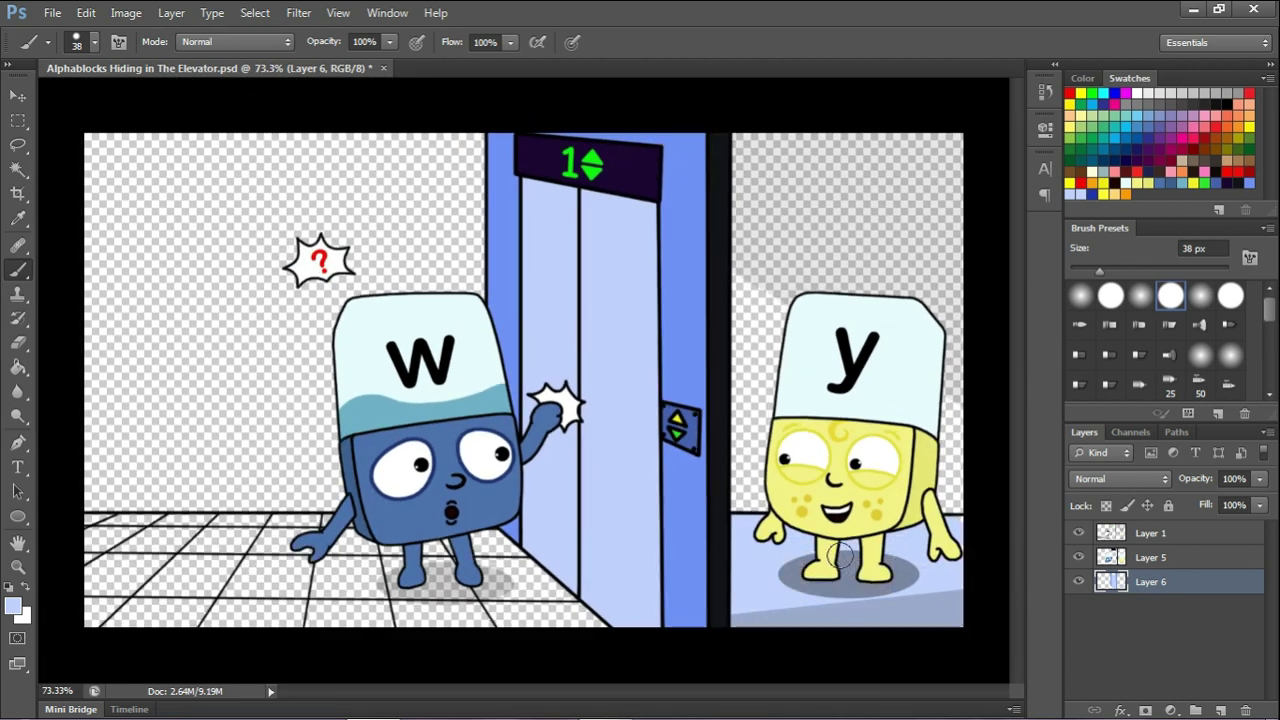
Paint the wall behind the Y character dark blue with a 38 px brush.
{"action": "scroll", "coordinate": [995, 392], "scroll_direction": "up", "scroll_amount": 1}
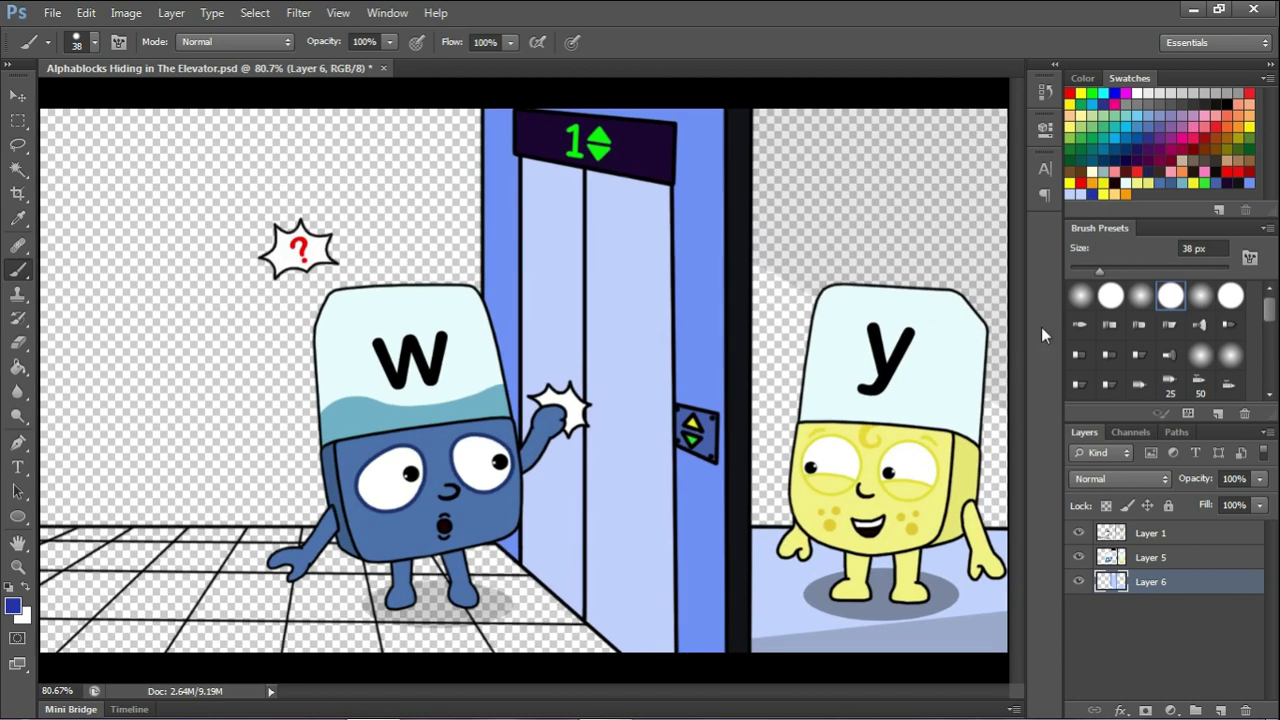
{"action": "mouse_move", "coordinate": [763, 119]}
{"action": "left_mouse_down"}
{"action": "mouse_move", "coordinate": [939, 505]}
{"action": "mouse_move", "coordinate": [1005, 115]}
{"action": "mouse_move", "coordinate": [985, 138]}
{"action": "mouse_move", "coordinate": [780, 200]}
{"action": "mouse_move", "coordinate": [995, 250]}
{"action": "mouse_move", "coordinate": [780, 295]}
{"action": "mouse_move", "coordinate": [826, 338]}
{"action": "mouse_move", "coordinate": [785, 400]}
{"action": "mouse_move", "coordinate": [780, 450]}
{"action": "mouse_move", "coordinate": [925, 507]}
{"action": "left_mouse_up"}
{"action": "key", "text": "bracketright"}
{"action": "key", "text": "bracketright"}
{"action": "key", "text": "bracketright"}
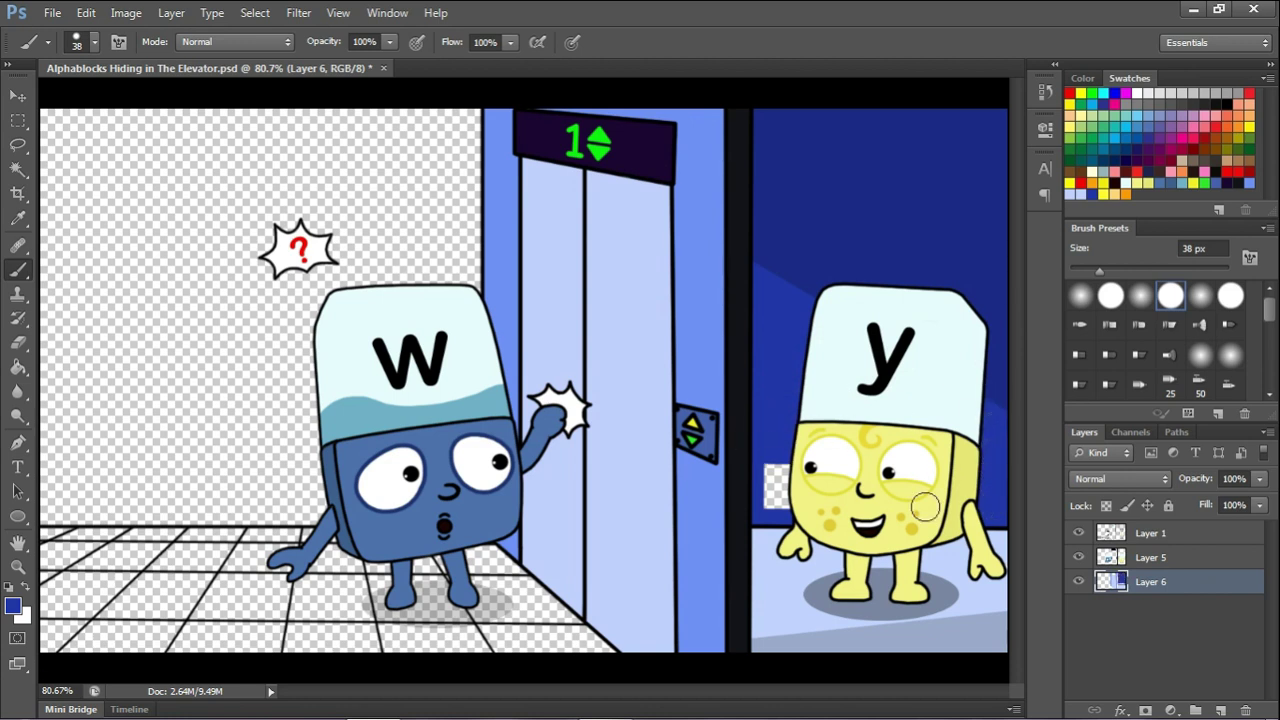
Merge Layer 5 down into Layer 6 and add a new empty layer beneath the merged layer.
{"action": "left_click", "coordinate": [1161, 563]}
{"action": "key", "text": "ctrl+e"}
{"action": "key", "text": "ctrl+shift+alt+n"}
{"action": "key", "text": "ctrl+bracketleft"}
Fill the wall behind the W character with bright yellow, using a 46 px brush for the open area.
{"action": "mouse_move", "coordinate": [484, 203]}
{"action": "left_mouse_down"}
{"action": "mouse_move", "coordinate": [363, 280]}
{"action": "mouse_move", "coordinate": [318, 508]}
{"action": "left_mouse_up"}
{"action": "left_click", "coordinate": [60, 510], "text": "shift"}
{"action": "mouse_move", "coordinate": [1099, 271]}
{"action": "left_mouse_down"}
{"action": "mouse_move", "coordinate": [1087, 271]}
{"action": "mouse_move", "coordinate": [1107, 271]}
{"action": "left_mouse_up"}
{"action": "left_click", "coordinate": [44, 107], "text": "shift"}
{"action": "left_click", "coordinate": [472, 107], "text": "shift"}
{"action": "mouse_move", "coordinate": [462, 130]}
{"action": "left_mouse_down"}
{"action": "mouse_move", "coordinate": [429, 170]}
{"action": "mouse_move", "coordinate": [383, 122]}
{"action": "mouse_move", "coordinate": [294, 306]}
{"action": "mouse_move", "coordinate": [148, 478]}
{"action": "mouse_move", "coordinate": [60, 430]}
{"action": "mouse_move", "coordinate": [70, 377]}
{"action": "mouse_move", "coordinate": [254, 294]}
{"action": "mouse_move", "coordinate": [309, 206]}
{"action": "mouse_move", "coordinate": [57, 157]}
{"action": "mouse_move", "coordinate": [334, 150]}
{"action": "left_mouse_up"}
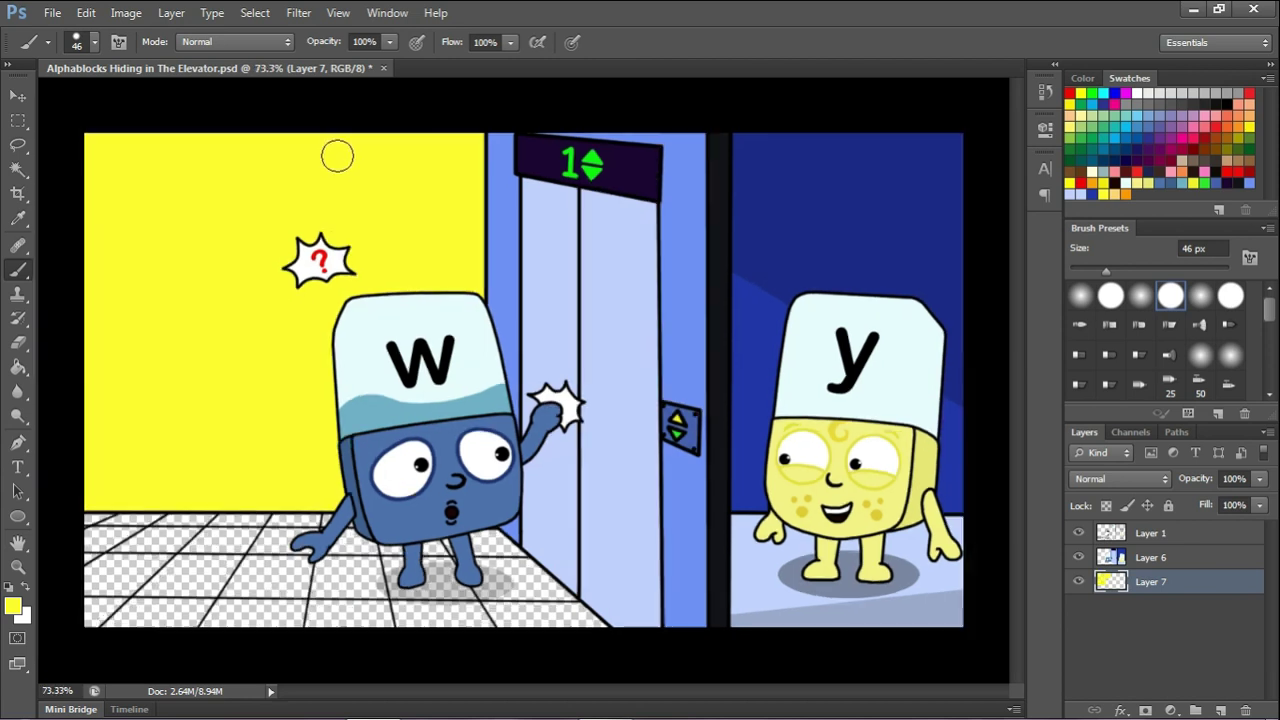
Add a new layer below the yellow wall layer and fill the tiled floor around W with light orange.
{"action": "left_click_drag", "start_coordinate": [1088, 272], "coordinate": [1085, 272]}
{"action": "left_click", "coordinate": [1220, 710]}
{"action": "left_click_drag", "start_coordinate": [1203, 586], "coordinate": [1203, 616]}
{"action": "left_click", "coordinate": [43, 535]}
{"action": "left_click", "coordinate": [323, 535], "text": "shift"}
{"action": "left_click", "coordinate": [612, 648], "text": "shift"}
{"action": "left_click", "coordinate": [43, 646], "text": "shift"}
{"action": "left_click", "coordinate": [43, 543], "text": "shift"}
{"action": "left_click", "coordinate": [488, 553], "text": "shift"}
Paint alternate floor tiles around W's feet and hand dark orange with a 12 px brush for a checkered pattern.
{"action": "mouse_move", "coordinate": [491, 567]}
{"action": "left_mouse_down"}
{"action": "mouse_move", "coordinate": [480, 630]}
{"action": "mouse_move", "coordinate": [330, 560]}
{"action": "mouse_move", "coordinate": [320, 578]}
{"action": "mouse_move", "coordinate": [73, 591]}
{"action": "mouse_move", "coordinate": [143, 591]}
{"action": "mouse_move", "coordinate": [209, 623]}
{"action": "mouse_move", "coordinate": [484, 646]}
{"action": "left_mouse_up"}
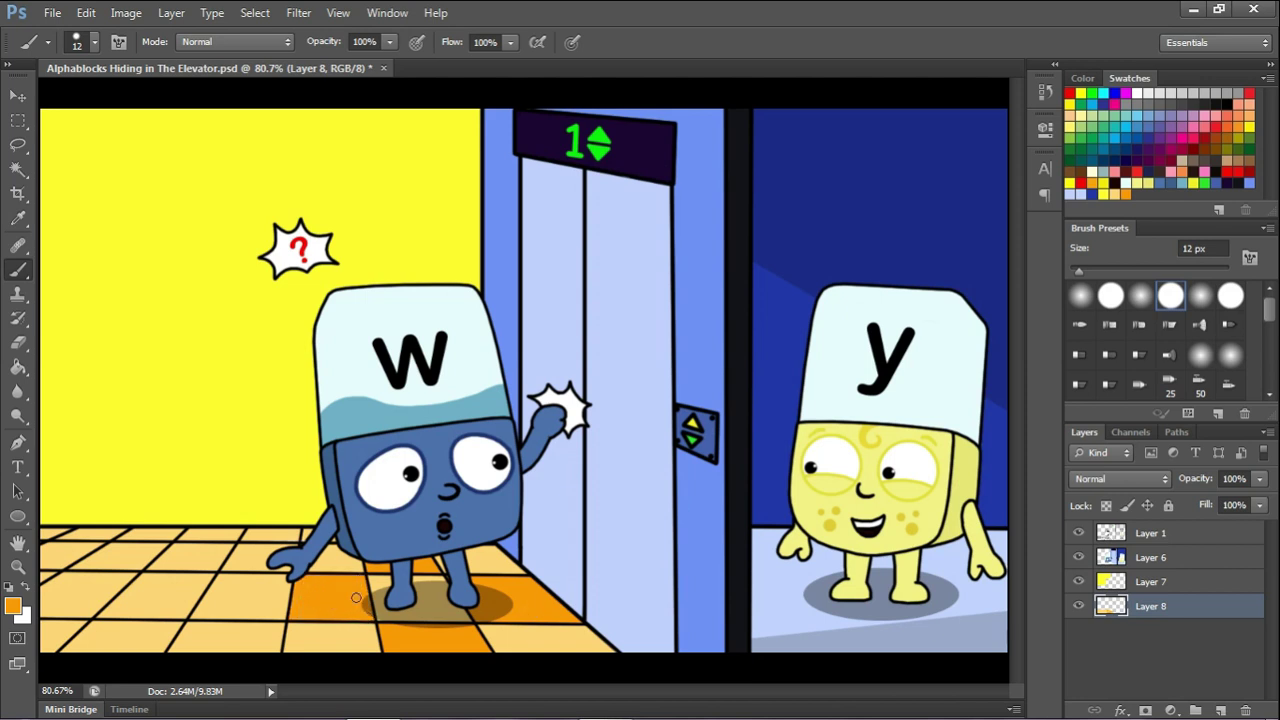
{"action": "scroll", "coordinate": [217, 593], "scroll_direction": "up", "scroll_amount": 5}
{"action": "left_click_drag", "start_coordinate": [360, 509], "coordinate": [364, 514]}
{"action": "mouse_move", "coordinate": [268, 527]}
{"action": "left_mouse_down"}
{"action": "mouse_move", "coordinate": [240, 560]}
{"action": "mouse_move", "coordinate": [310, 557]}
{"action": "left_mouse_up"}
{"action": "scroll", "coordinate": [184, 652], "scroll_direction": "down", "scroll_amount": 2}
{"action": "mouse_move", "coordinate": [251, 657]}
{"action": "left_mouse_down"}
{"action": "mouse_move", "coordinate": [175, 653]}
{"action": "mouse_move", "coordinate": [308, 633]}
{"action": "mouse_move", "coordinate": [216, 635]}
{"action": "left_mouse_up"}
{"action": "scroll", "coordinate": [110, 618], "scroll_direction": "up", "scroll_amount": 1}
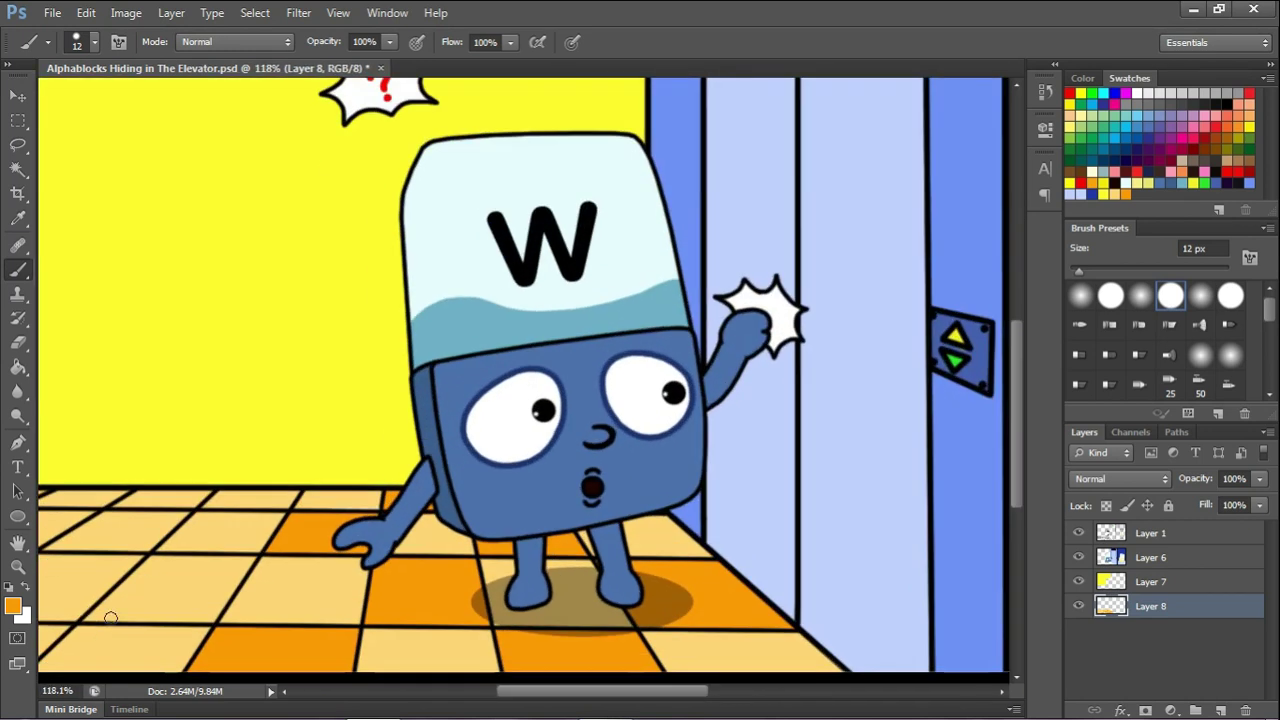
{"action": "mouse_move", "coordinate": [144, 573]}
{"action": "left_mouse_down"}
{"action": "mouse_move", "coordinate": [251, 559]}
{"action": "mouse_move", "coordinate": [212, 617]}
{"action": "mouse_move", "coordinate": [130, 598]}
{"action": "mouse_move", "coordinate": [168, 571]}
{"action": "mouse_move", "coordinate": [226, 576]}
{"action": "mouse_move", "coordinate": [207, 605]}
{"action": "left_mouse_up"}
{"action": "left_click_drag", "start_coordinate": [223, 494], "coordinate": [285, 498]}
Continue the dark orange checkered pattern on the narrow tiles at the floor's far left edge with a 9 px brush.
{"action": "left_click", "coordinate": [1126, 195]}
{"action": "scroll", "coordinate": [60, 625], "scroll_direction": "down", "scroll_amount": 4}
{"action": "scroll", "coordinate": [60, 634], "scroll_direction": "up", "scroll_amount": 7}
{"action": "mouse_move", "coordinate": [46, 611]}
{"action": "left_mouse_down"}
{"action": "mouse_move", "coordinate": [125, 610]}
{"action": "mouse_move", "coordinate": [55, 667]}
{"action": "mouse_move", "coordinate": [48, 618]}
{"action": "left_mouse_up"}
{"action": "key", "text": "ctrl+z"}
{"action": "key", "text": "bracketleft"}
{"action": "key", "text": "bracketleft"}
{"action": "key", "text": "bracketleft"}
{"action": "mouse_move", "coordinate": [104, 502]}
{"action": "left_mouse_down"}
{"action": "mouse_move", "coordinate": [272, 458]}
{"action": "mouse_move", "coordinate": [200, 500]}
{"action": "mouse_move", "coordinate": [265, 466]}
{"action": "mouse_move", "coordinate": [219, 463]}
{"action": "left_mouse_up"}
{"action": "mouse_move", "coordinate": [127, 433]}
{"action": "left_mouse_down"}
{"action": "mouse_move", "coordinate": [166, 438]}
{"action": "mouse_move", "coordinate": [104, 446]}
{"action": "left_mouse_up"}
{"action": "left_click_drag", "start_coordinate": [42, 512], "coordinate": [60, 502]}
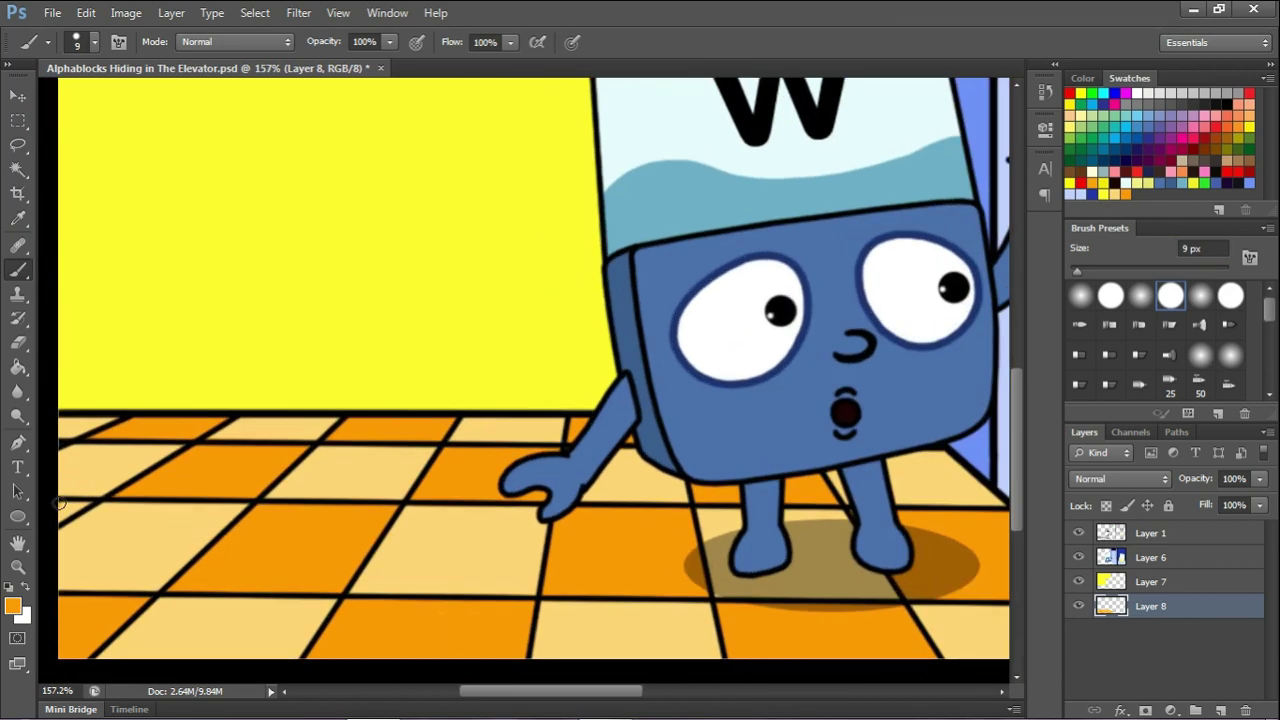
{"action": "key", "text": "ctrl+0"}
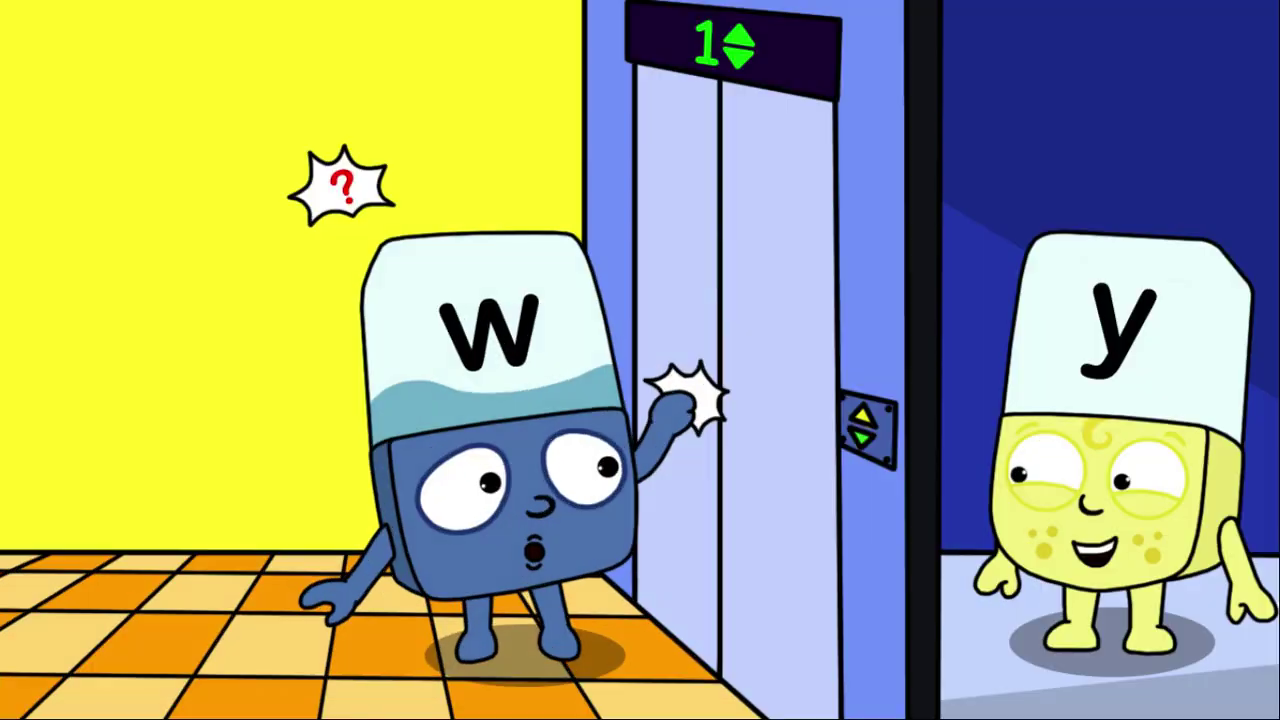